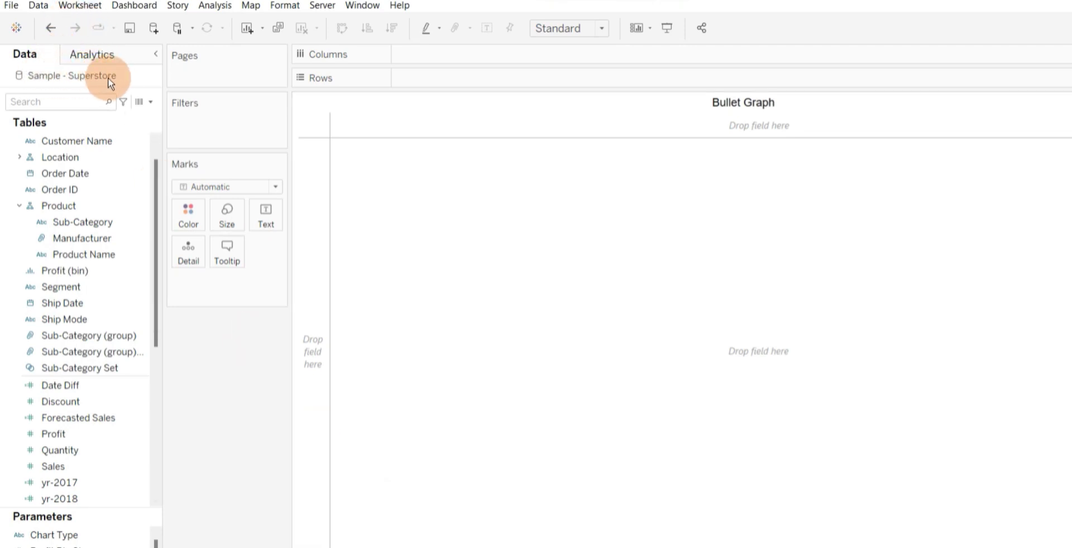
left_click(134, 419)
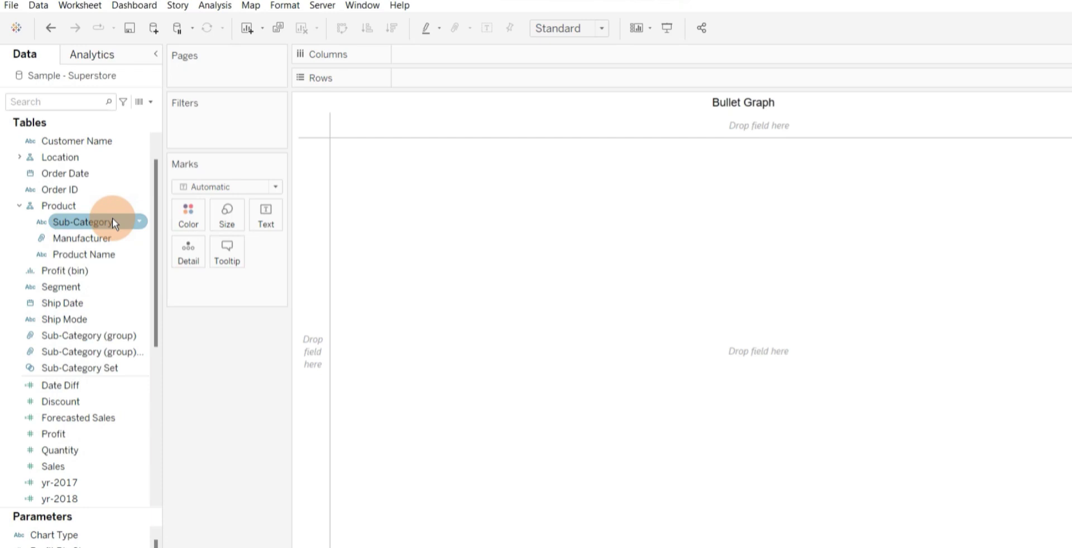
left_click_drag(112, 217, 608, 200)
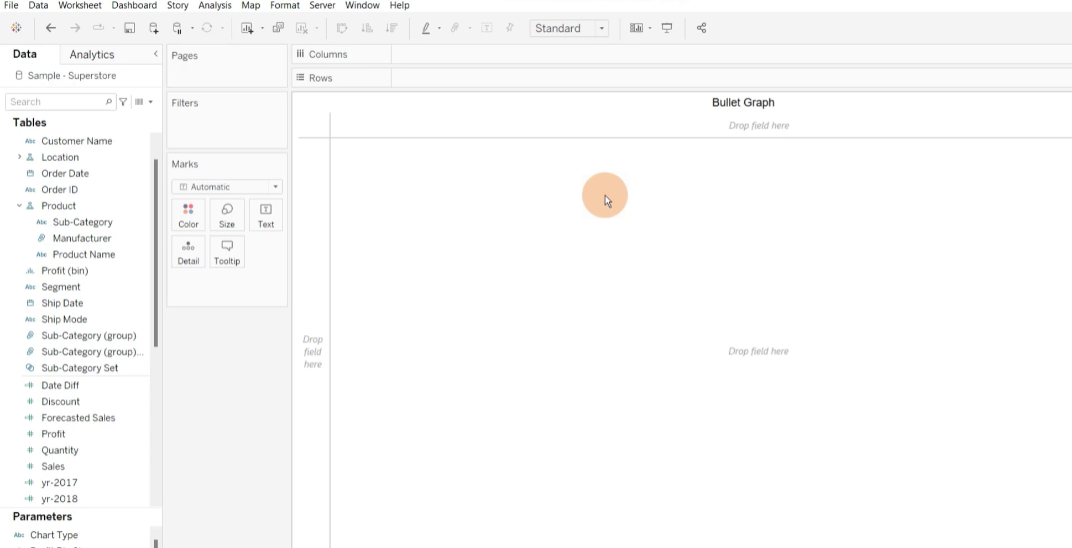
left_click_drag(606, 197, 422, 314)
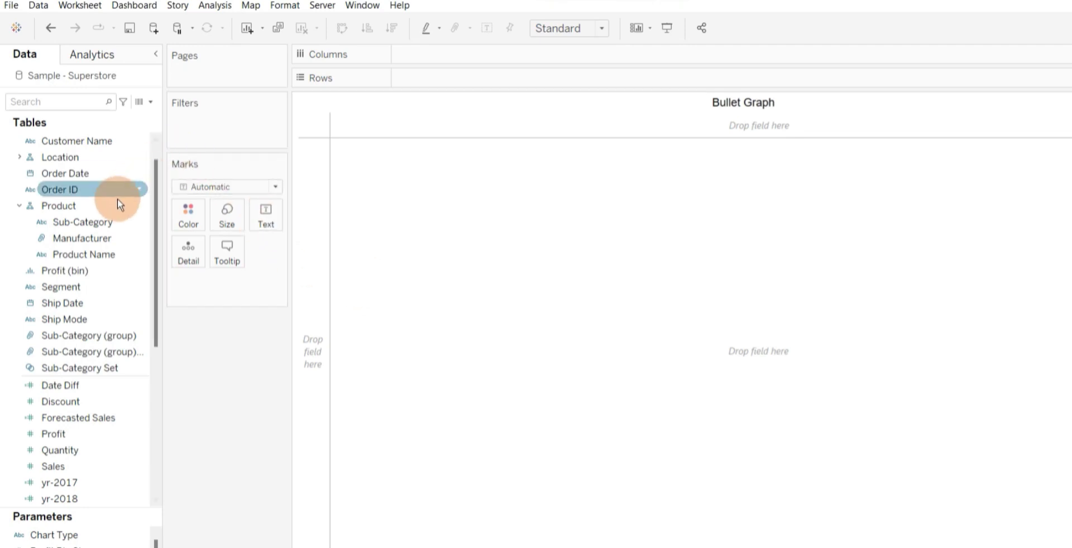
Step: Plot Sales by Sub-Category as a bar chart and swap the axes so the bars run horizontally
left_click(95, 221)
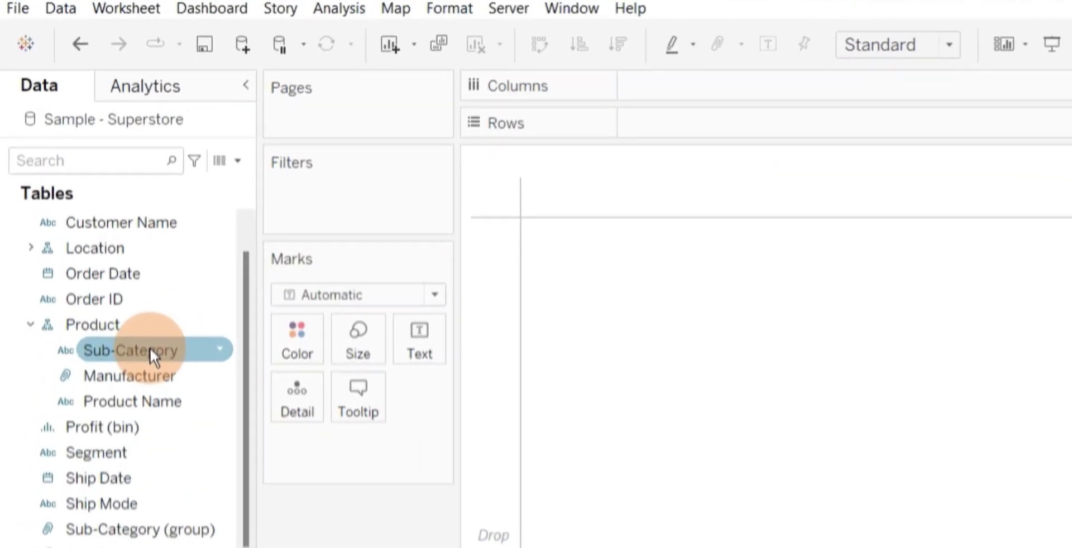
left_click_drag(150, 348, 722, 85)
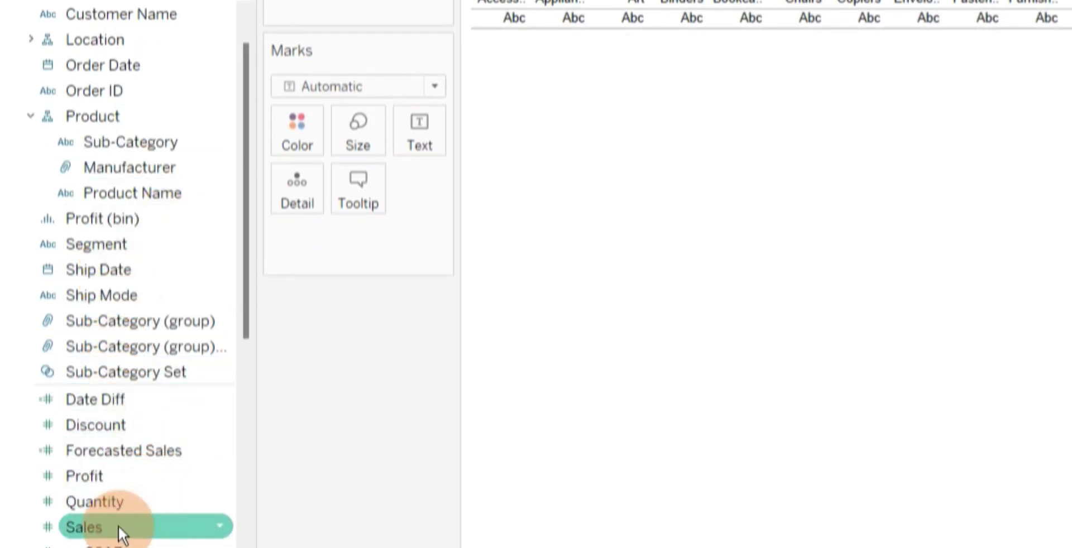
left_click_drag(119, 526, 414, 127)
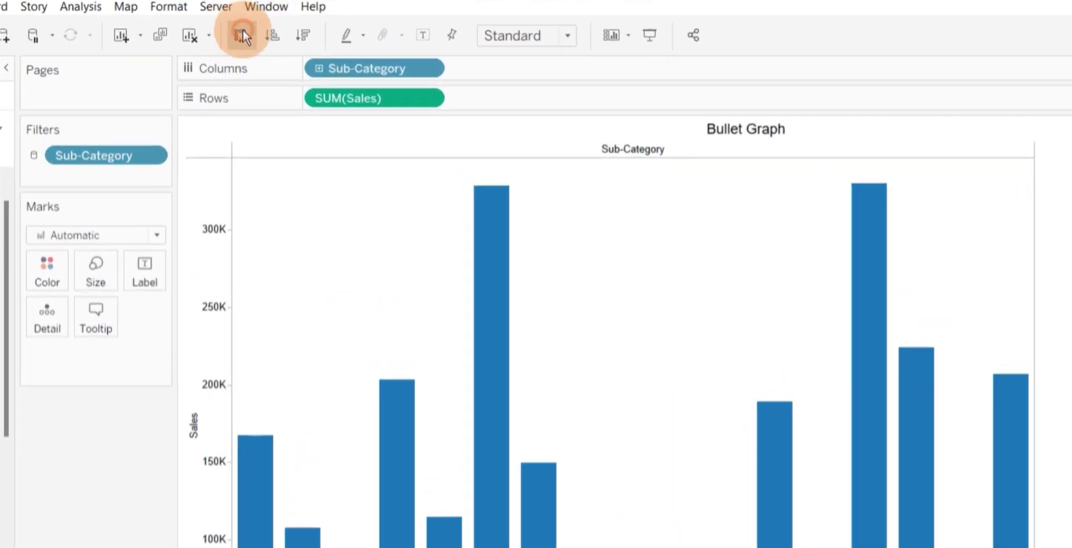
left_click(243, 36)
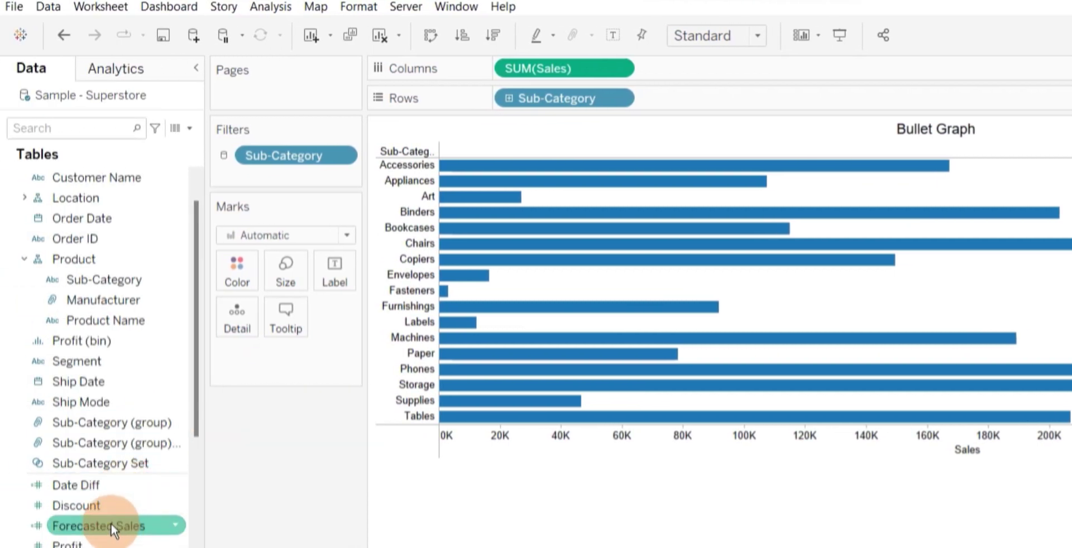
Step: Add Forecasted Sales to the marks as detail and add a reference line with per-cell scope
left_click_drag(111, 524, 244, 323)
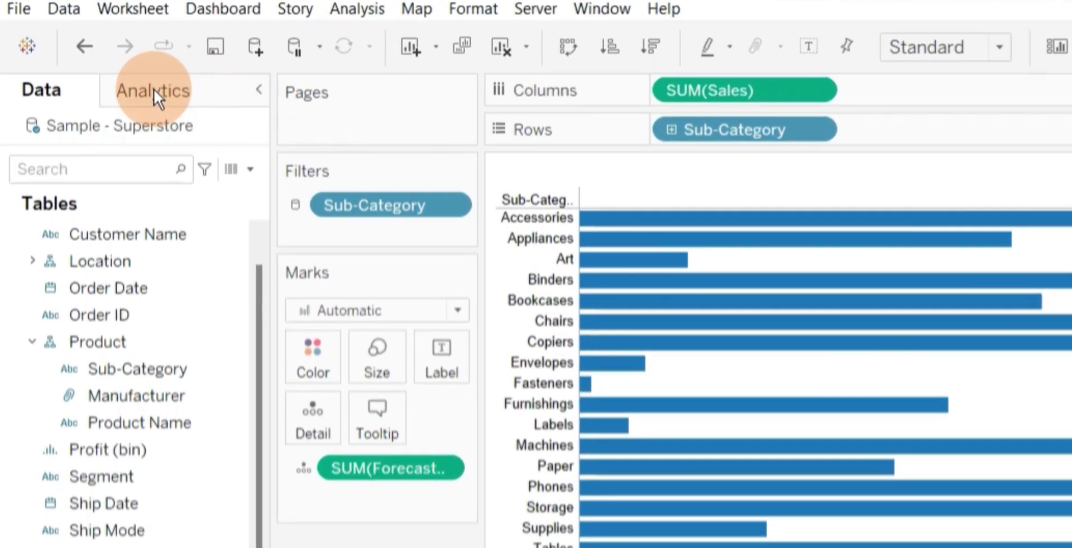
left_click(110, 64)
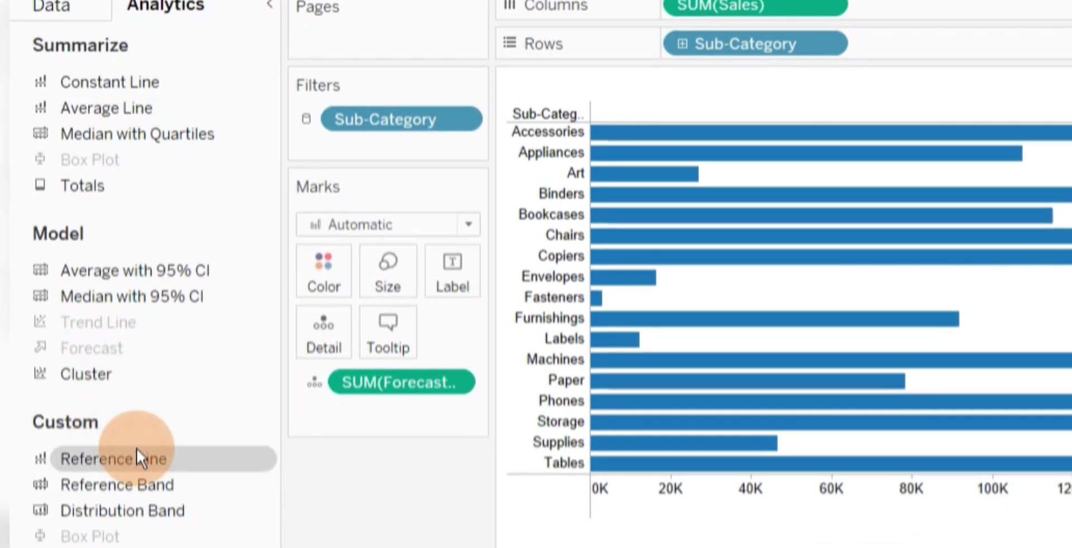
double_click(137, 450)
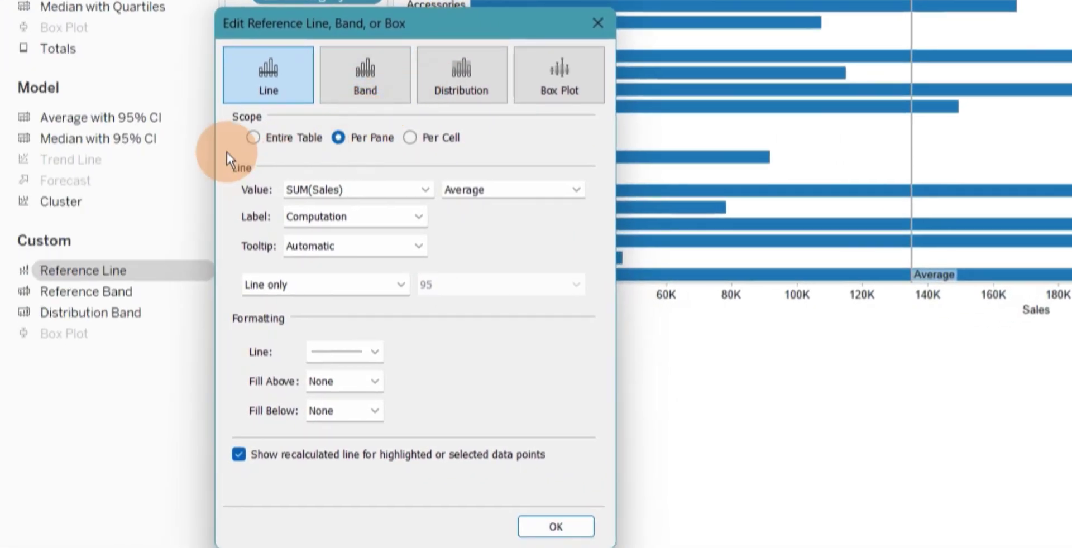
left_click(410, 138)
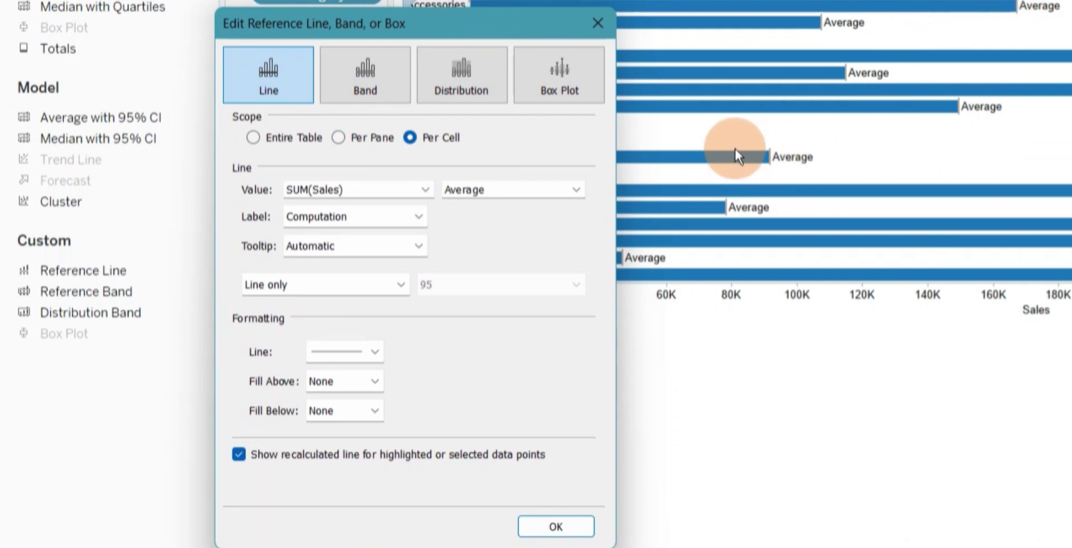
Step: Base the reference line on SUM(Forecasted Sales) with the Sum aggregation
left_click(425, 190)
left_click(405, 206)
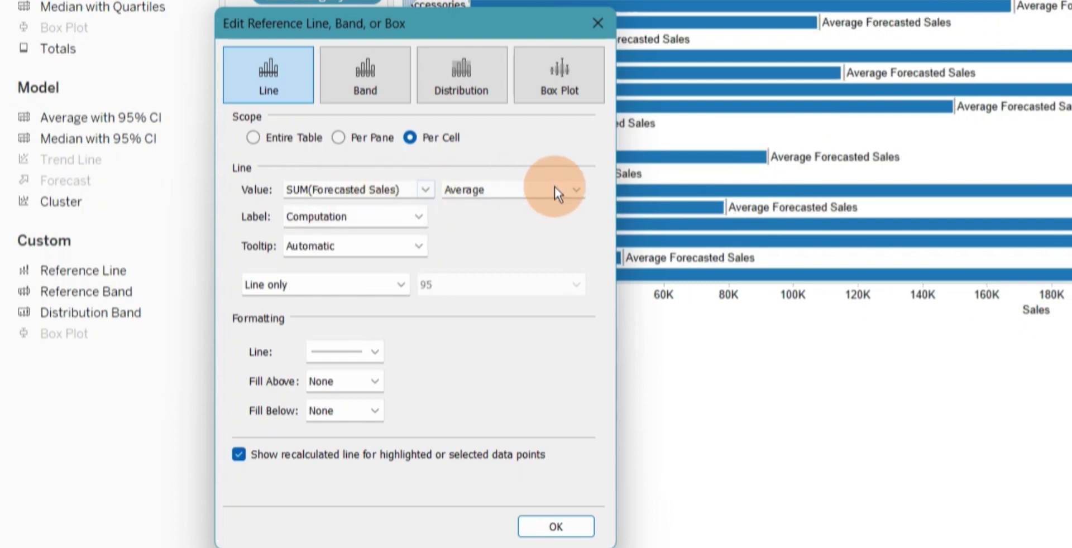
left_click(575, 191)
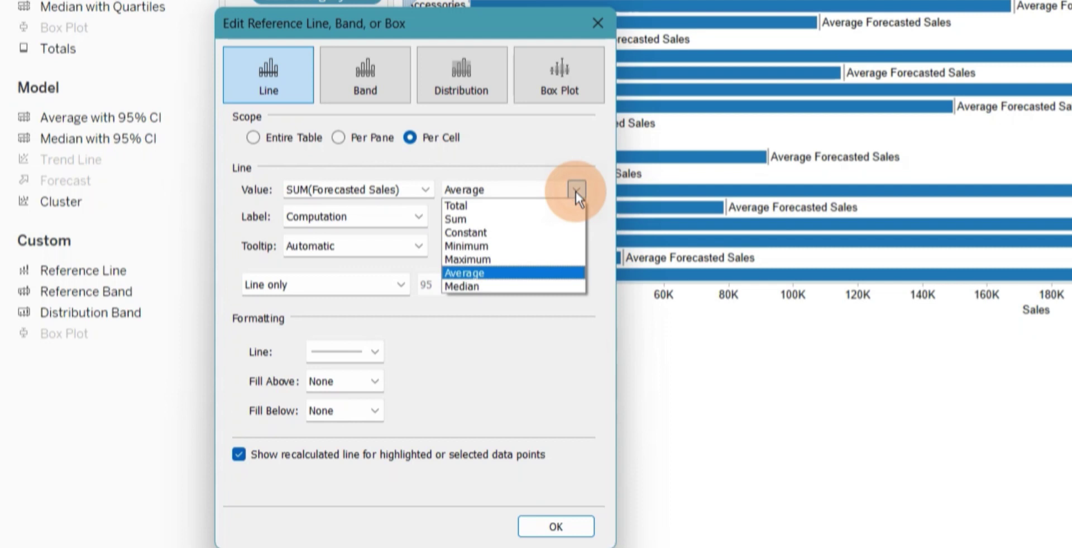
left_click(511, 220)
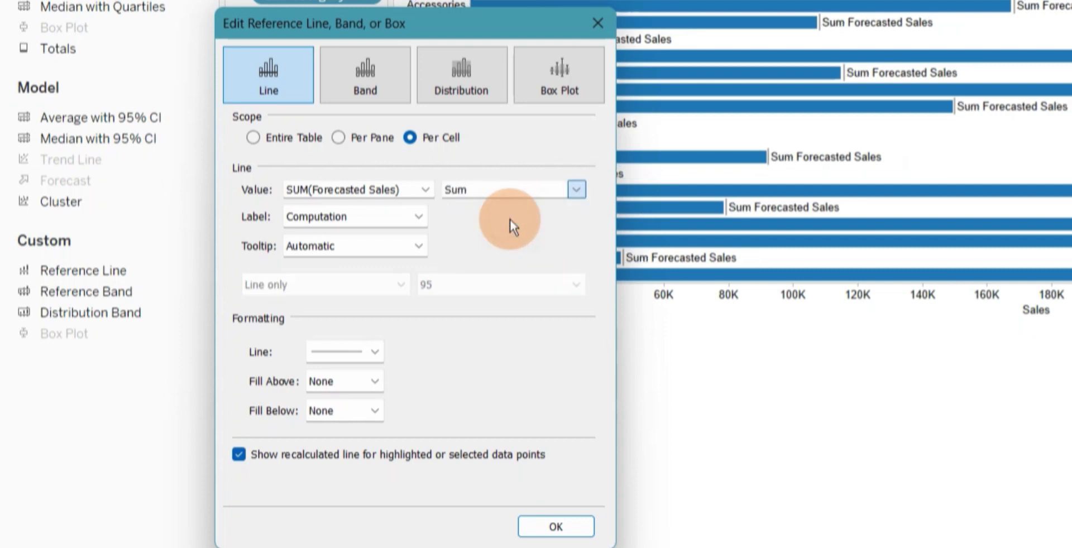
Step: Set the reference line's label to show its value and apply the line to the chart
left_click(409, 223)
left_click(383, 235)
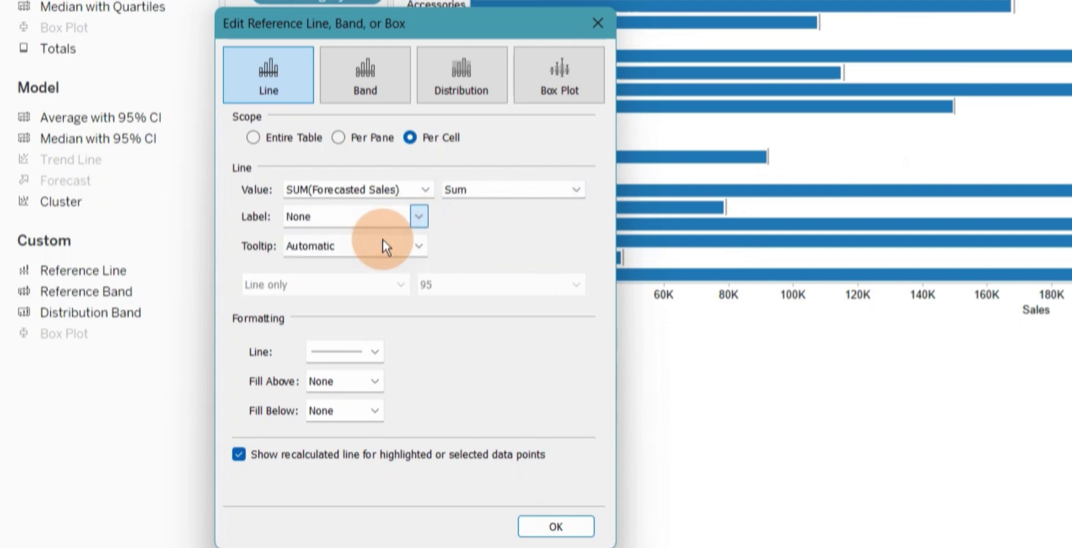
left_click(420, 216)
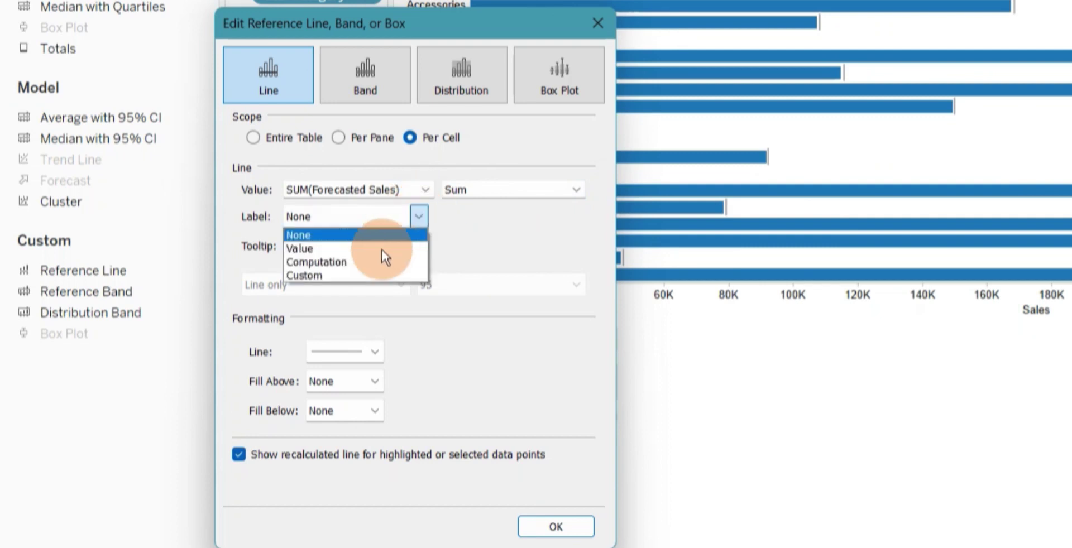
left_click(377, 253)
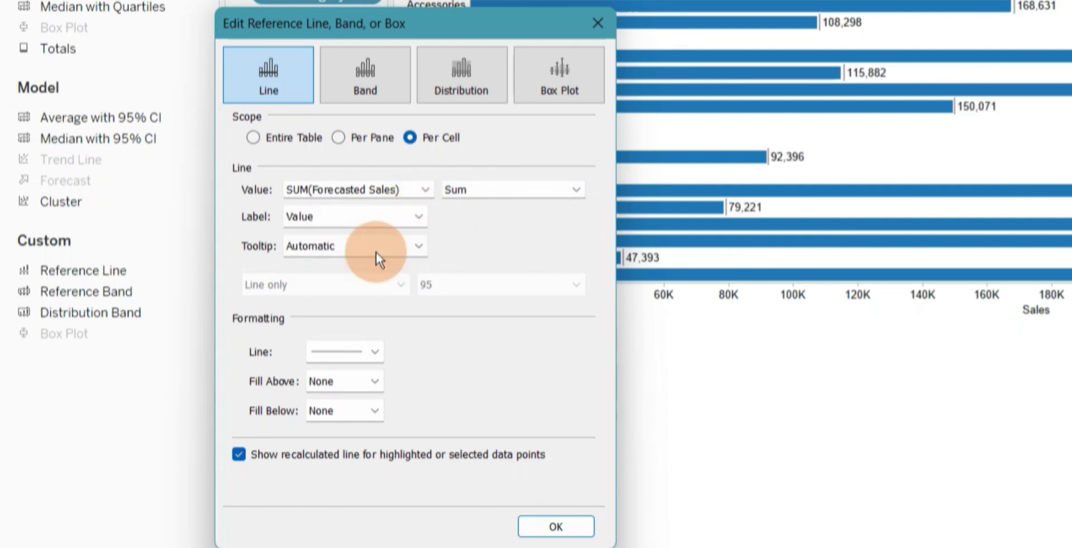
left_click(556, 527)
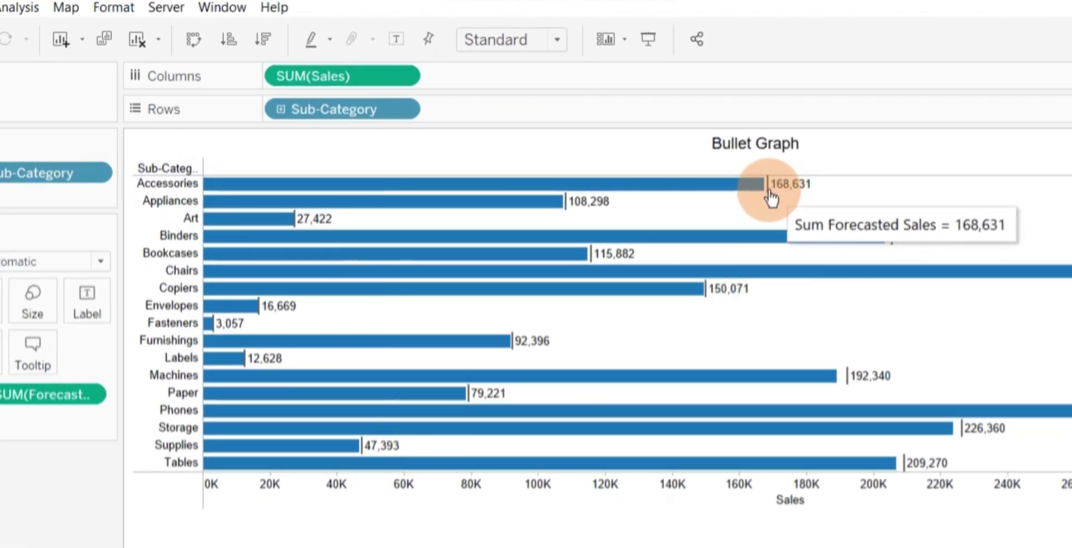
mouse_move(747, 194)
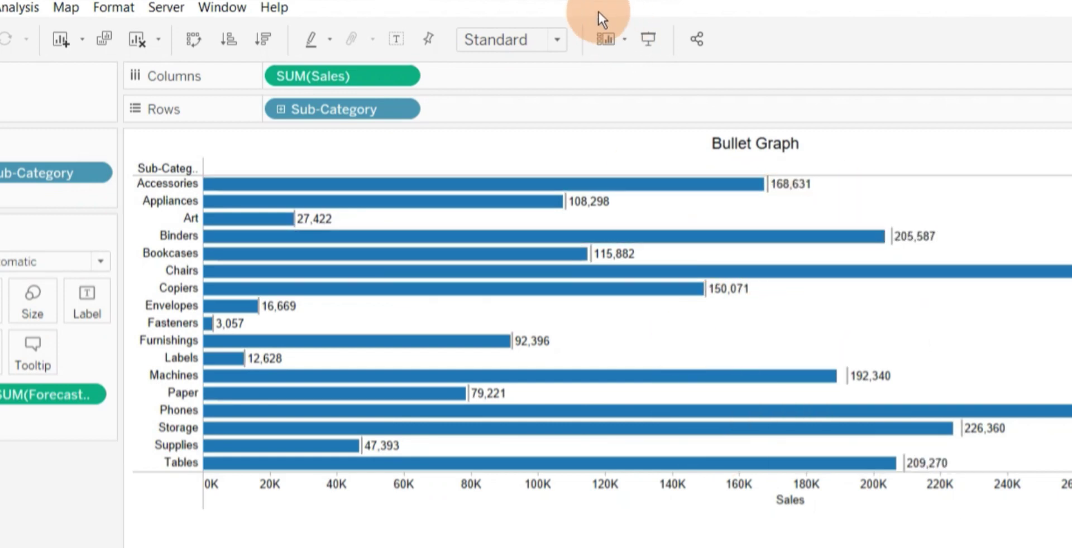
Step: Fit the bullet graph to the entire view
left_click(557, 43)
left_click(540, 119)
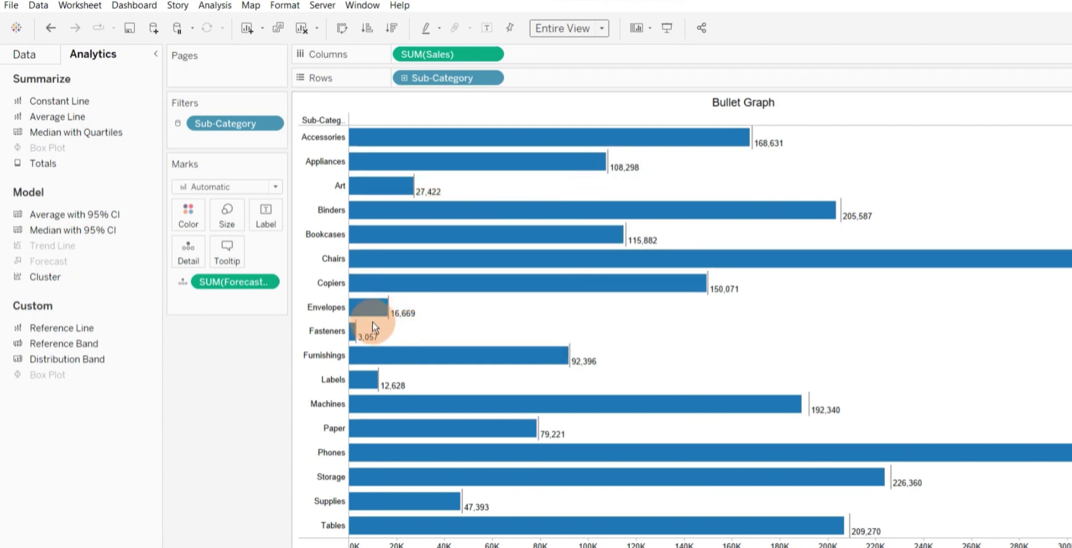
mouse_move(370, 312)
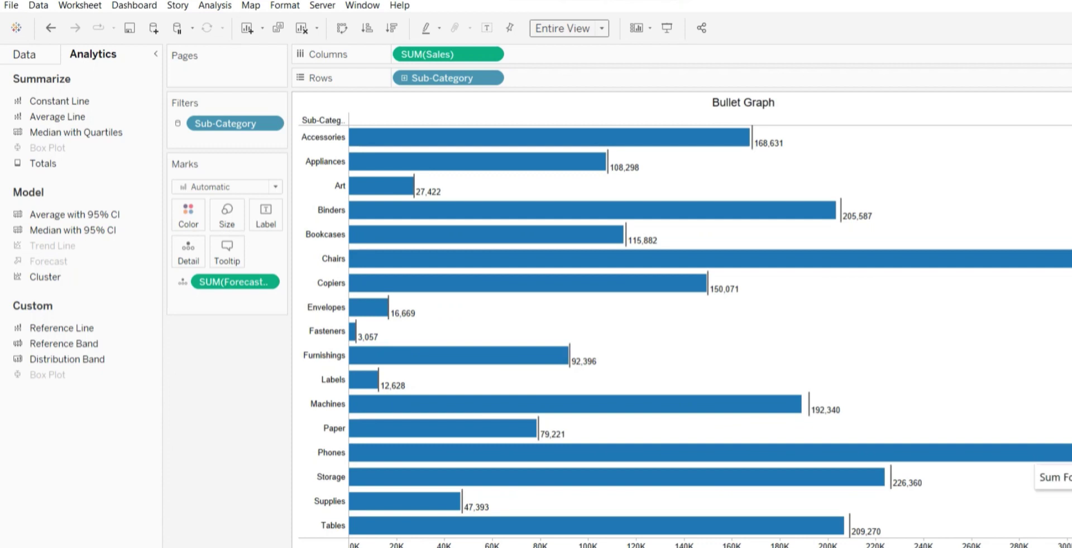
mouse_move(1050, 453)
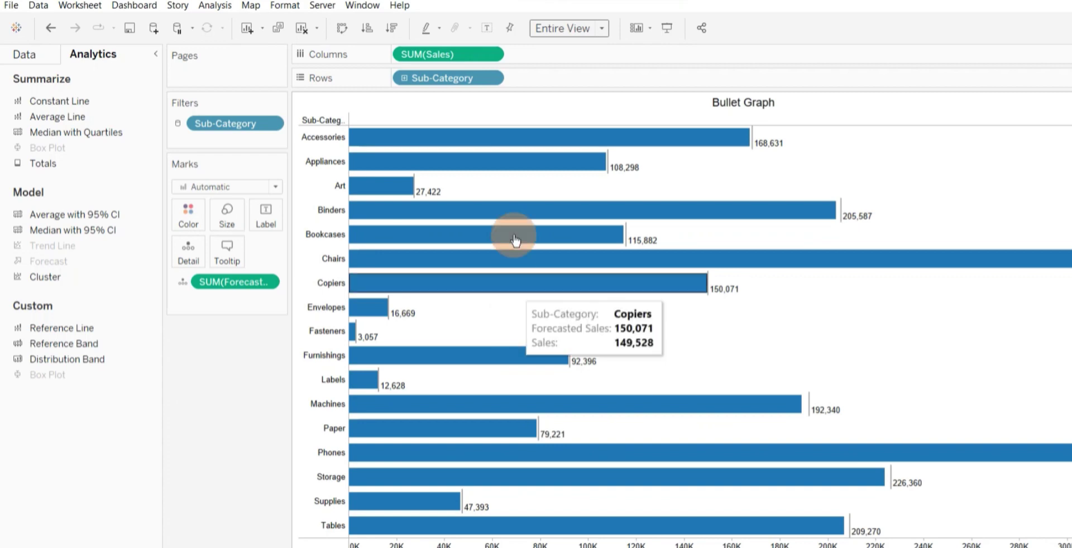
Step: Add a distribution band to the chart with per-cell scope, keeping its settings dialog clear of the bars
double_click(96, 357)
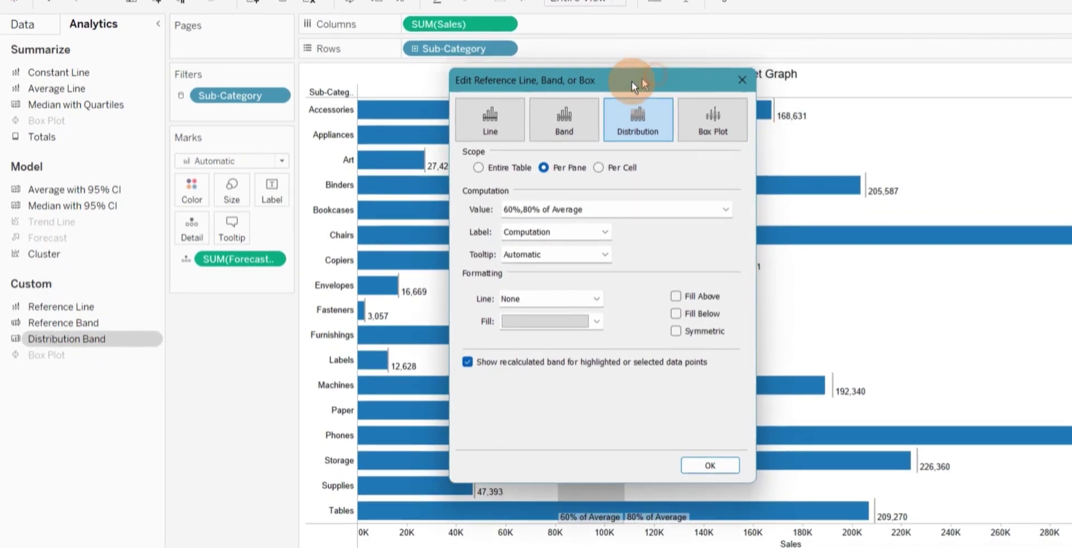
left_click_drag(632, 81, 218, 157)
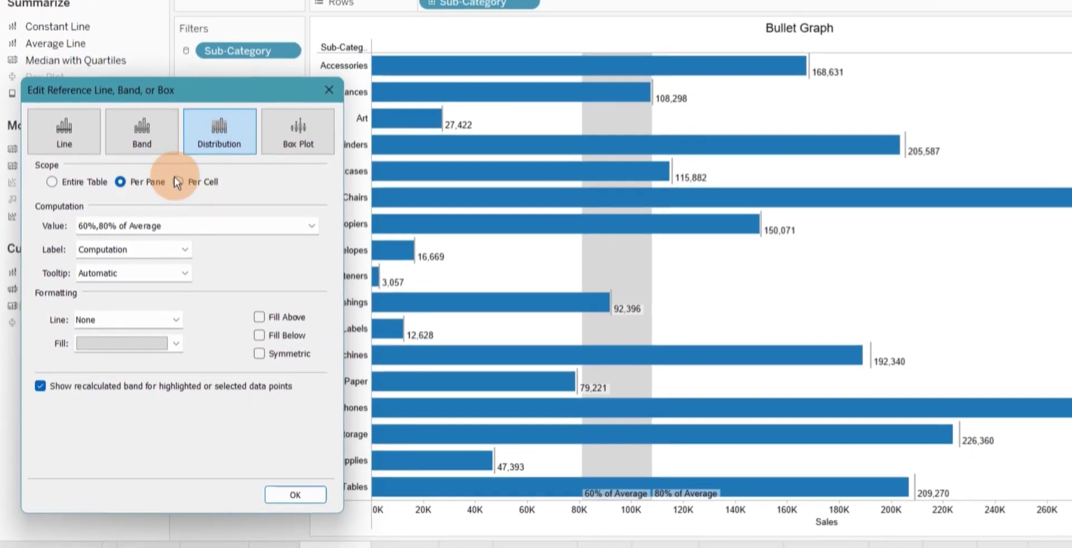
left_click(215, 201)
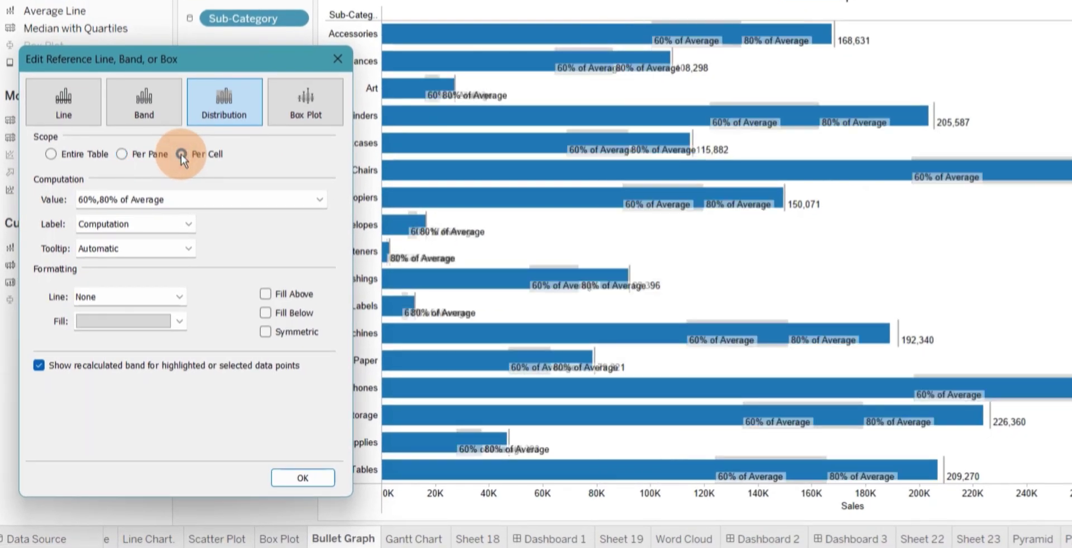
Step: Set the distribution band to 40, 60 and 80 percent of the average SUM(Forecasted Sales)
left_click(196, 191)
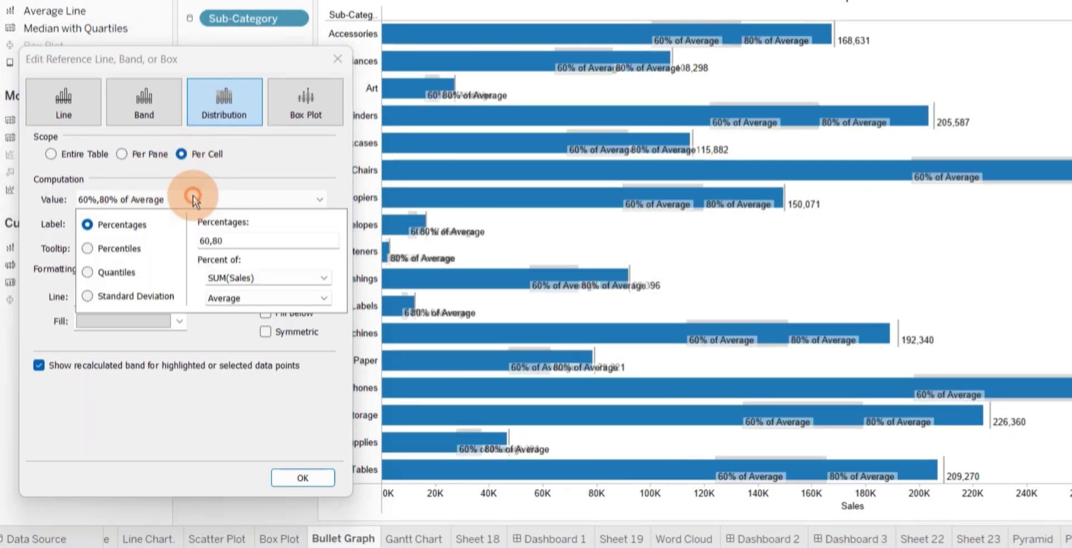
left_click(203, 241)
type("40,")
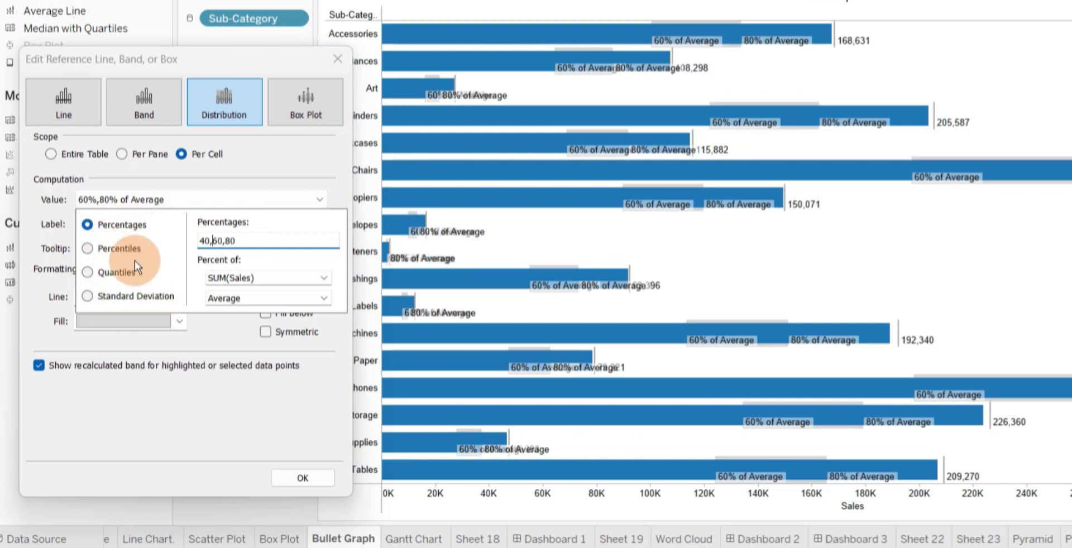
left_click(320, 280)
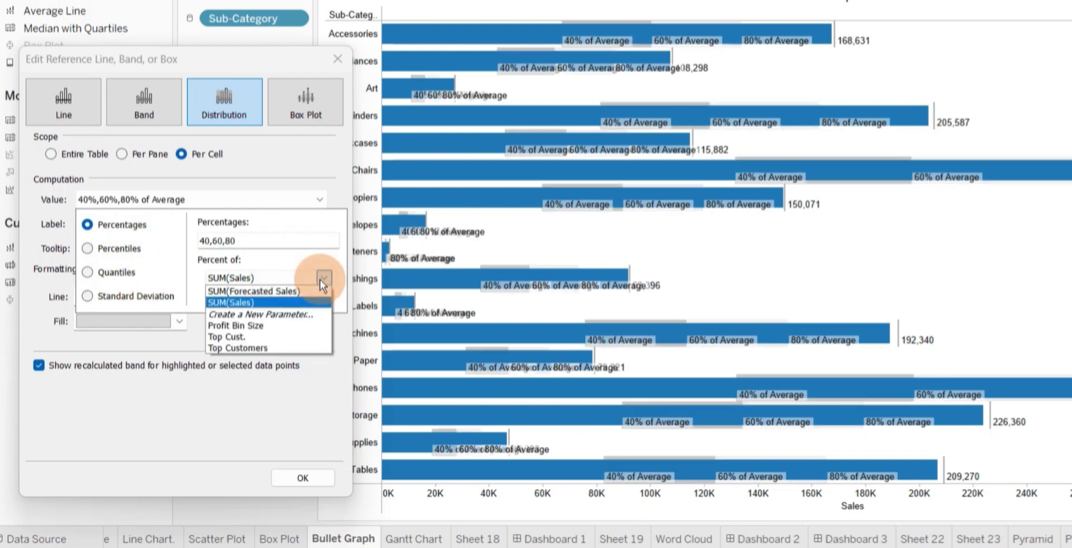
left_click(252, 291)
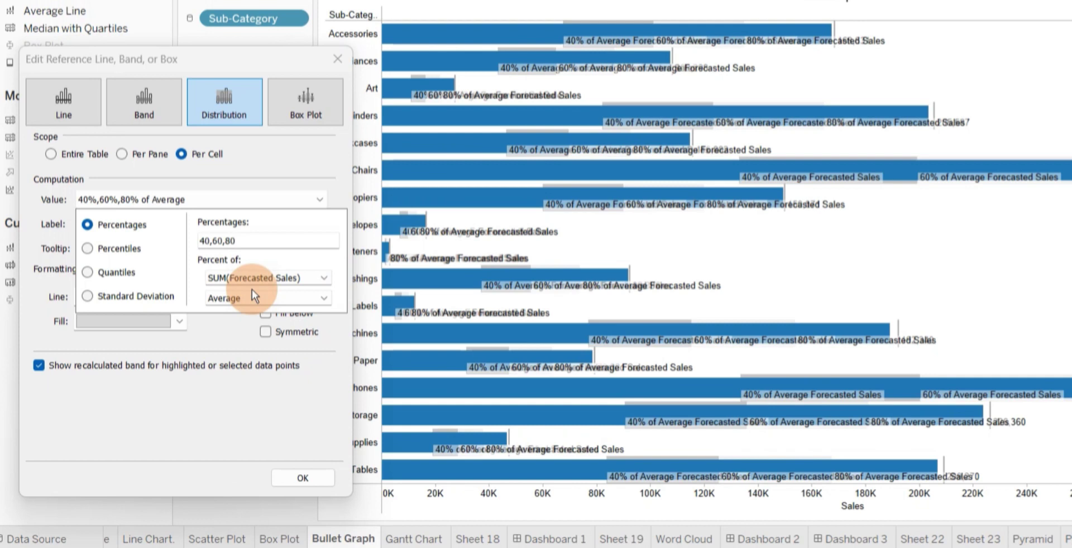
left_click(318, 300)
left_click(317, 300)
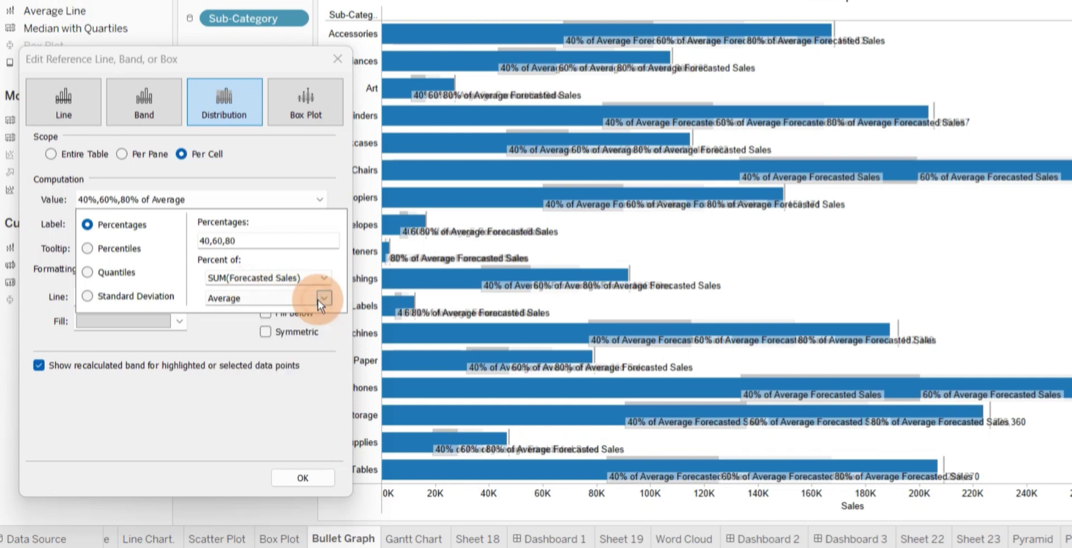
left_click(226, 344)
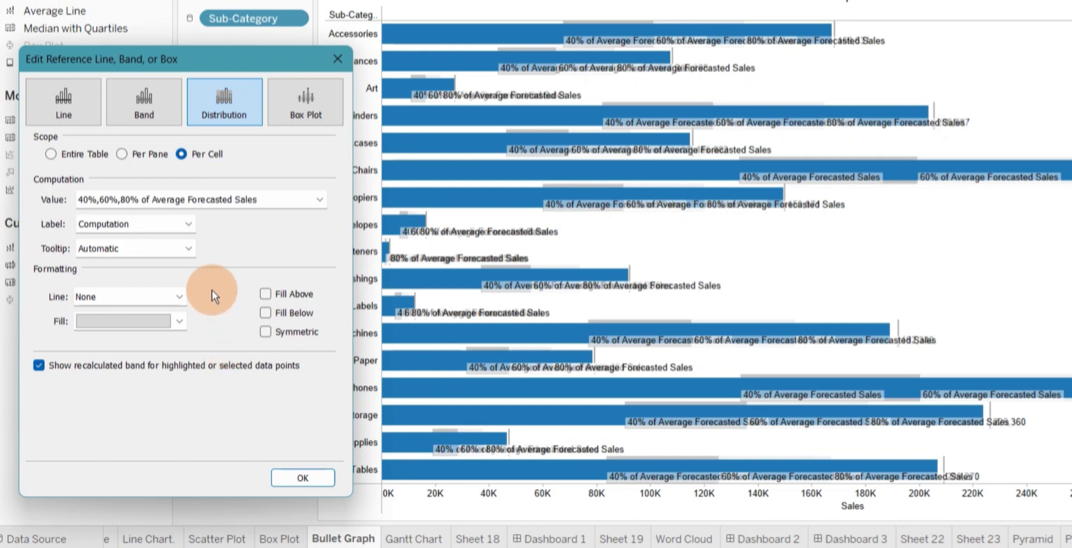
Step: Set the distribution band's label to None and turn on only its Fill Below option
left_click(193, 225)
left_click(177, 236)
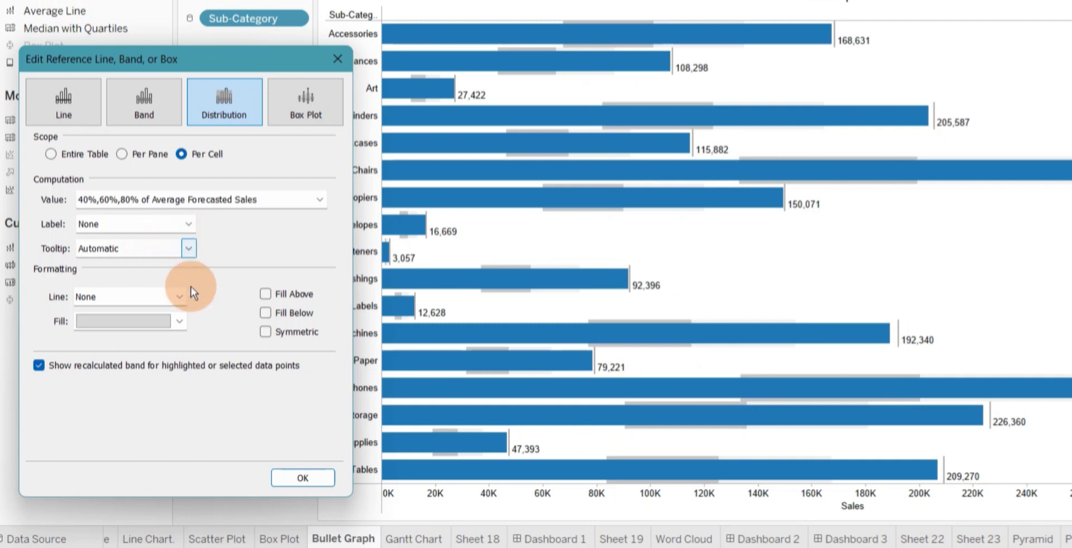
left_click(266, 315)
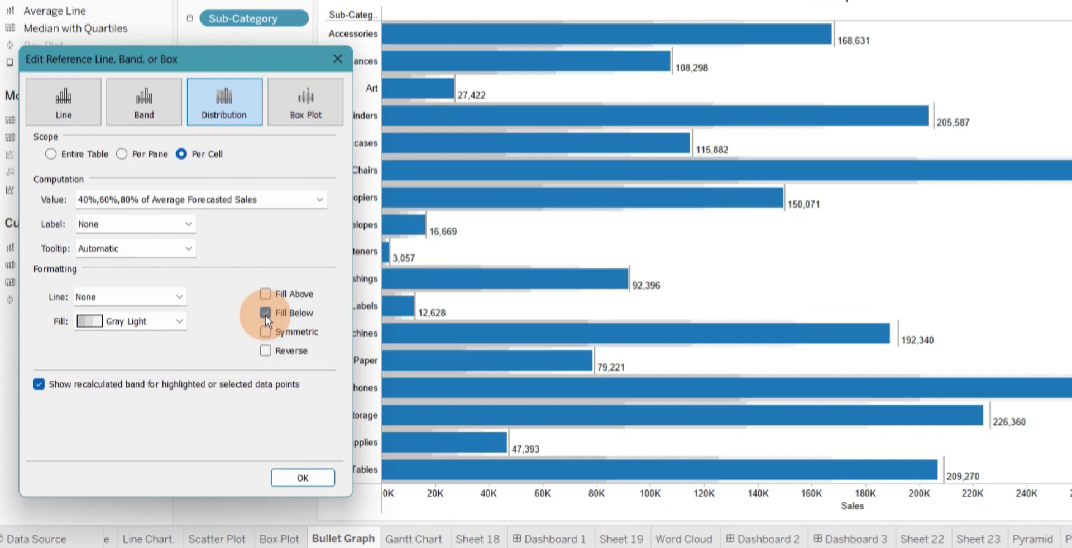
left_click(265, 294)
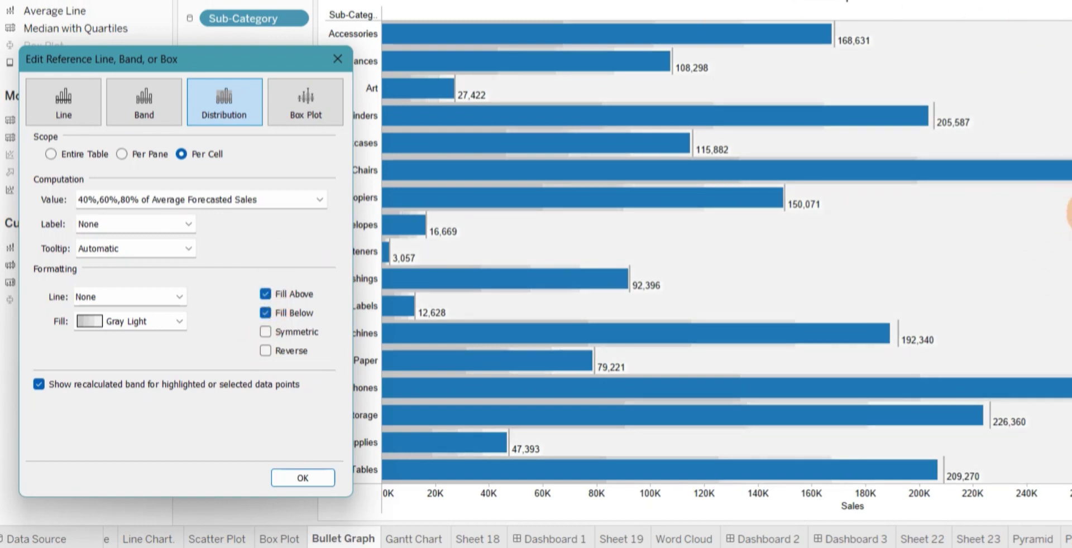
left_click(265, 295)
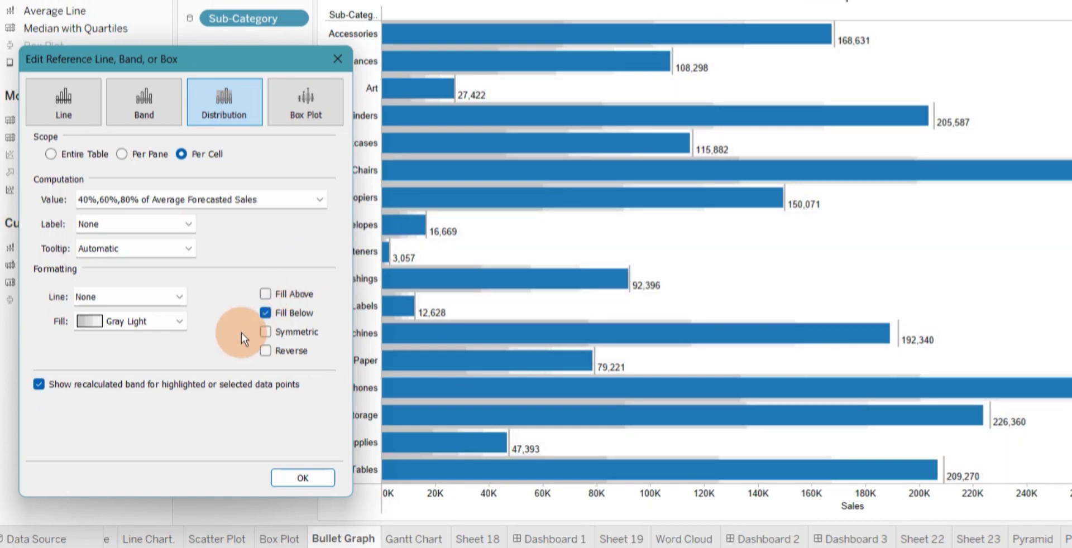
Step: Try a Teal fill on the distribution band, and set its fill to Gold
left_click(179, 321)
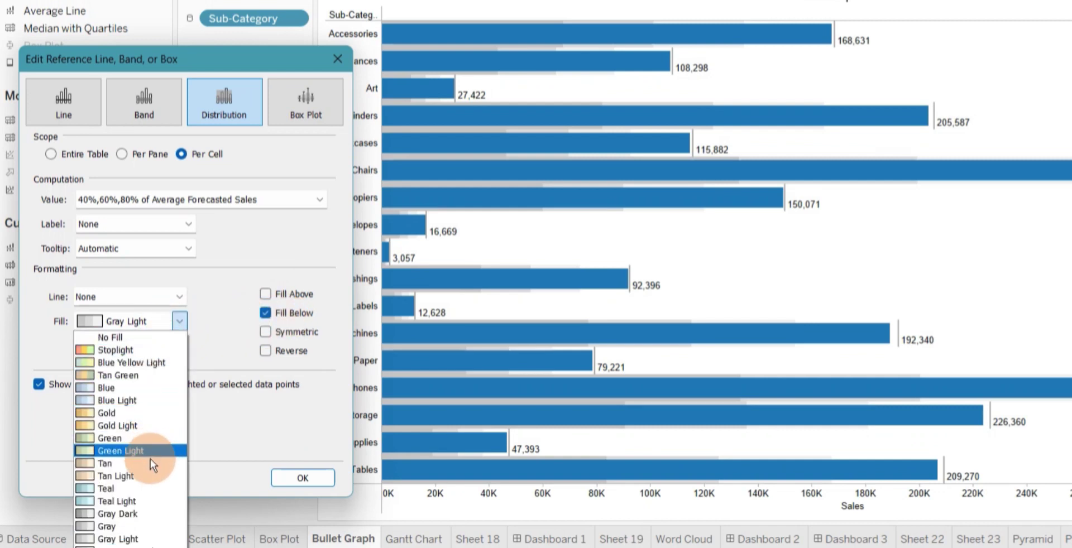
left_click(115, 487)
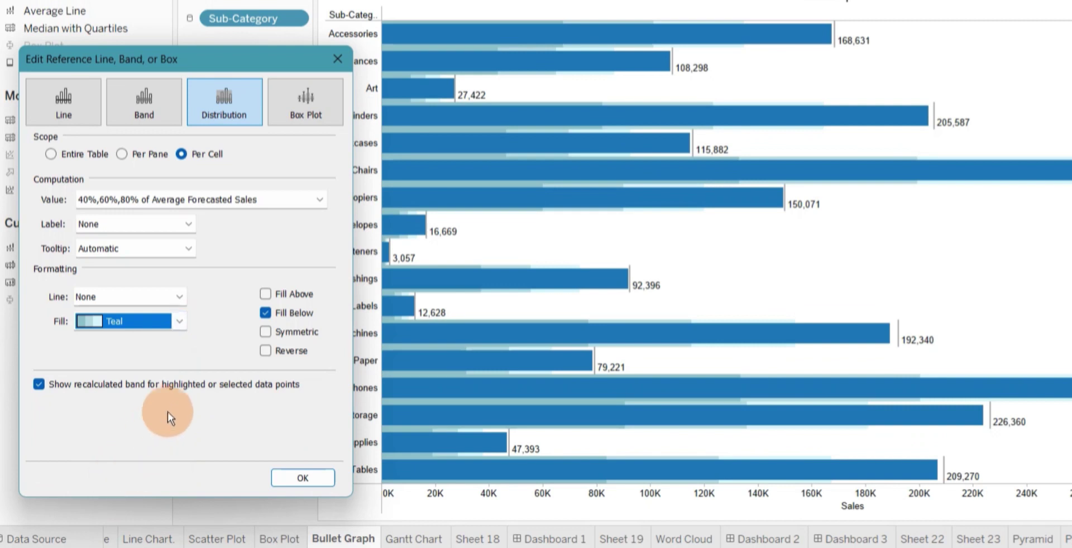
left_click(179, 322)
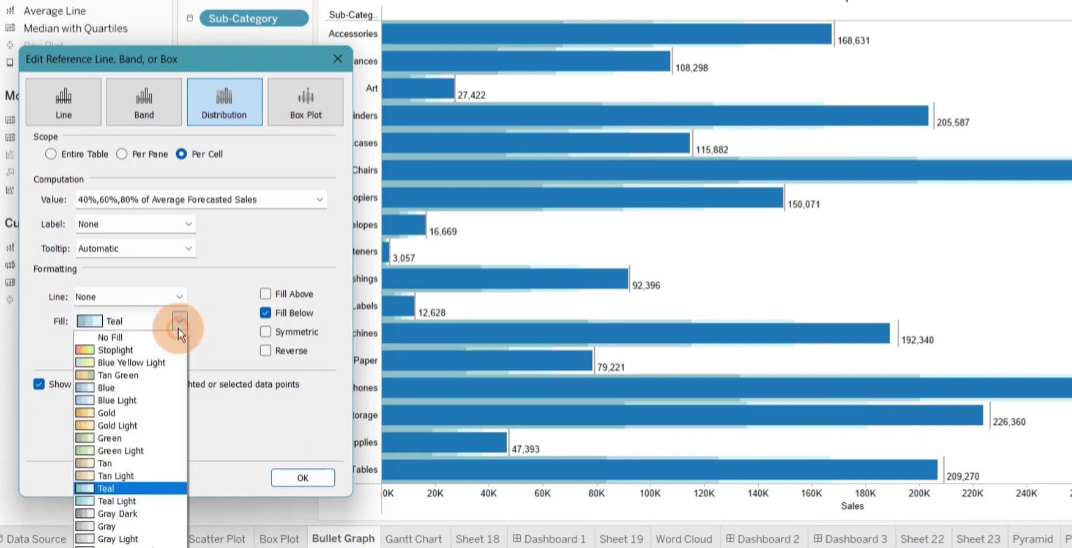
left_click(154, 415)
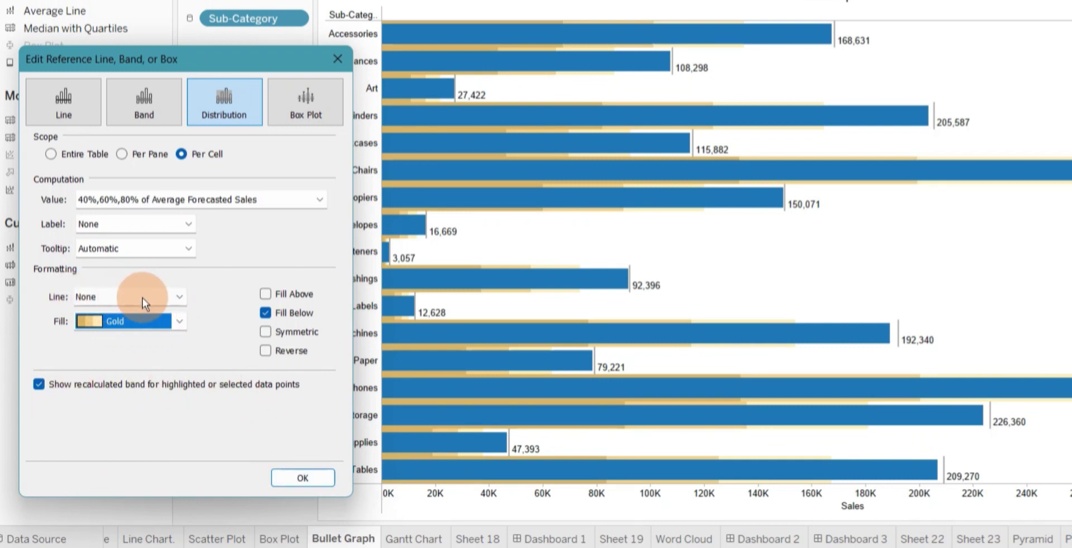
left_click(177, 297)
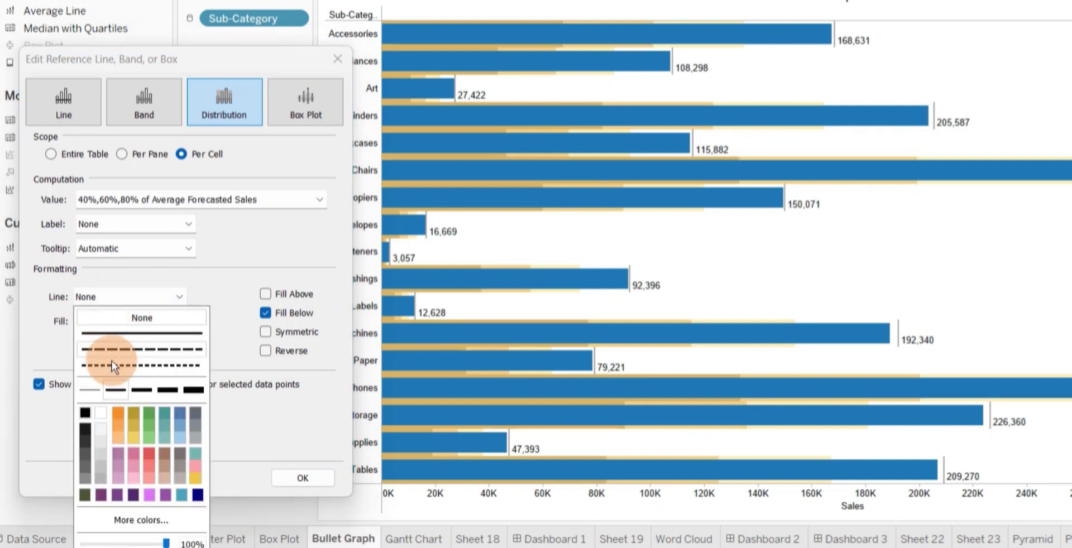
left_click(117, 414)
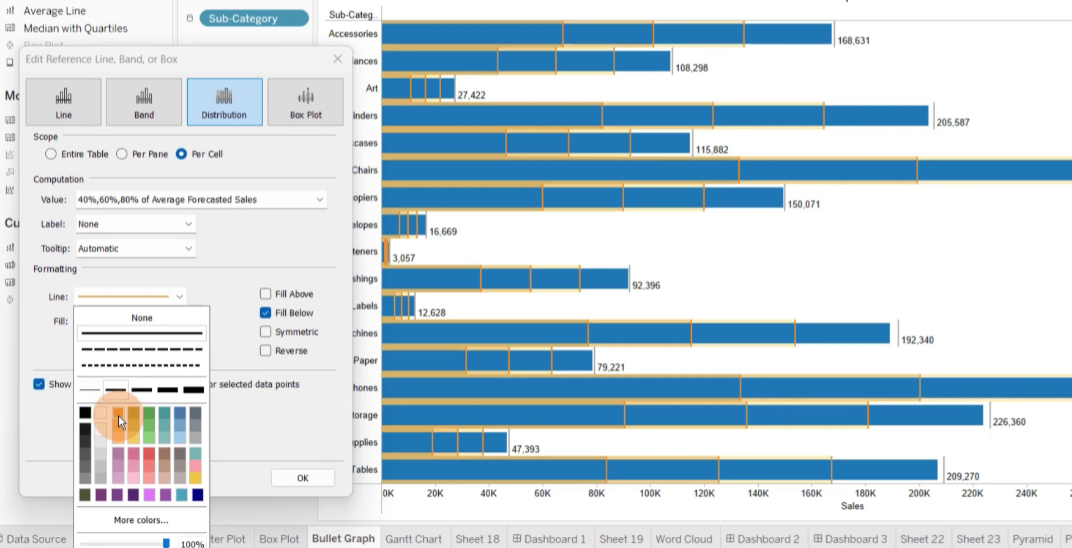
left_click(151, 318)
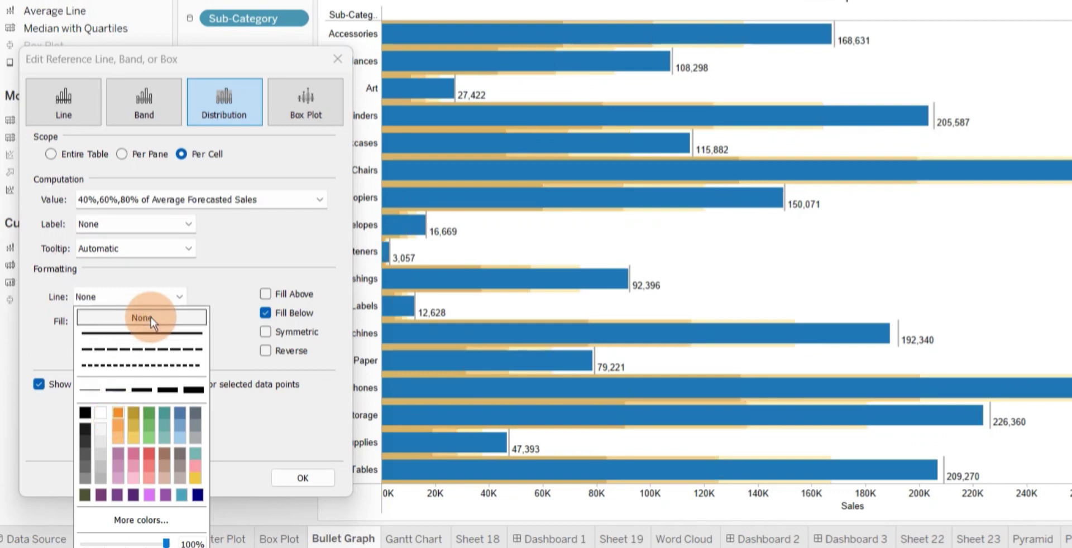
Step: Apply the distribution band settings and make the bars thinner so more of the gold bands shows behind them
left_click(293, 431)
left_click(310, 477)
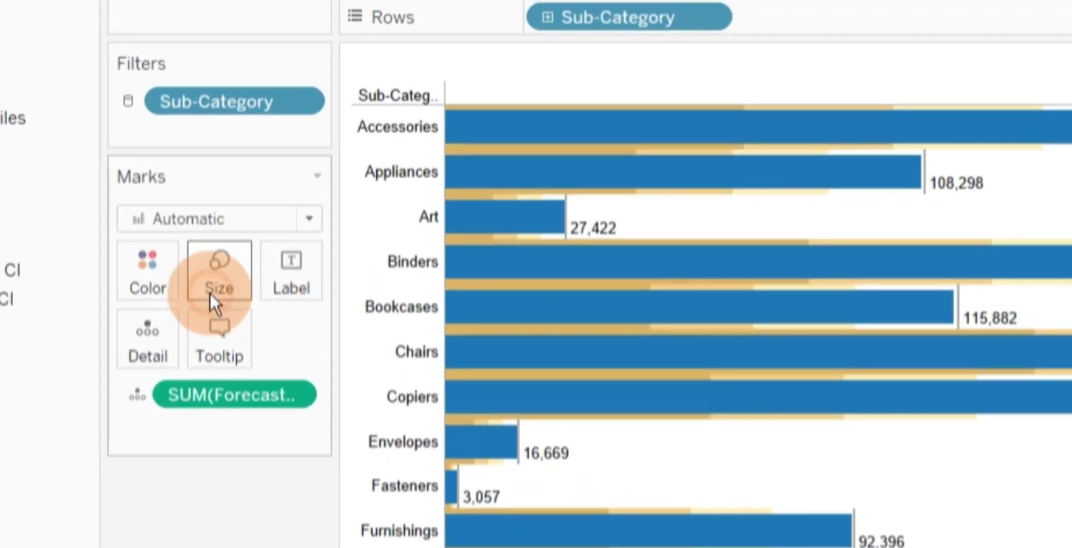
left_click(210, 292)
left_click_drag(355, 346, 323, 333)
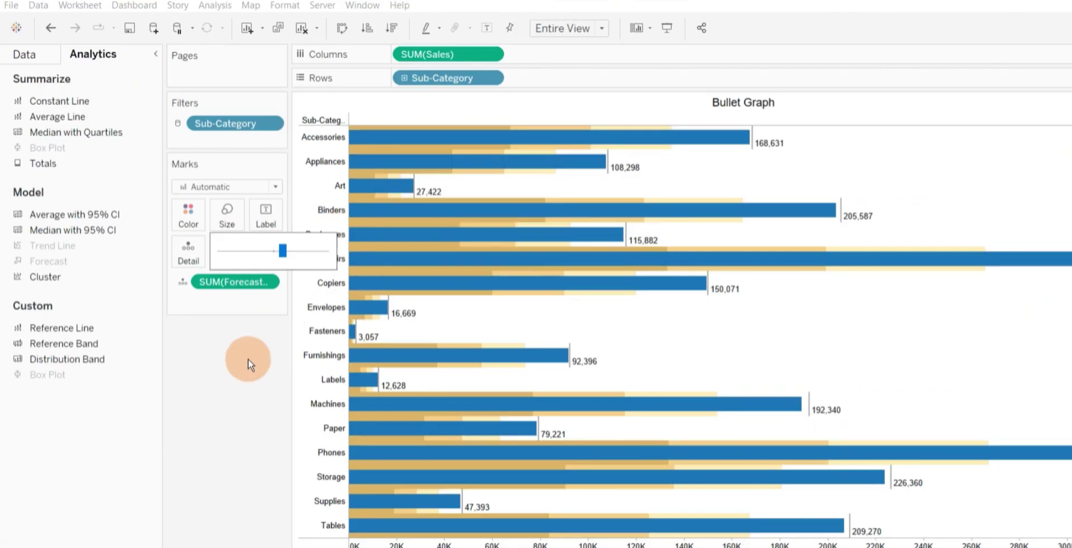
left_click(210, 388)
Step: Inspect the 60 and 40 percent forecast thresholds of the distribution band on the Appliances bar
mouse_move(679, 268)
mouse_move(504, 179)
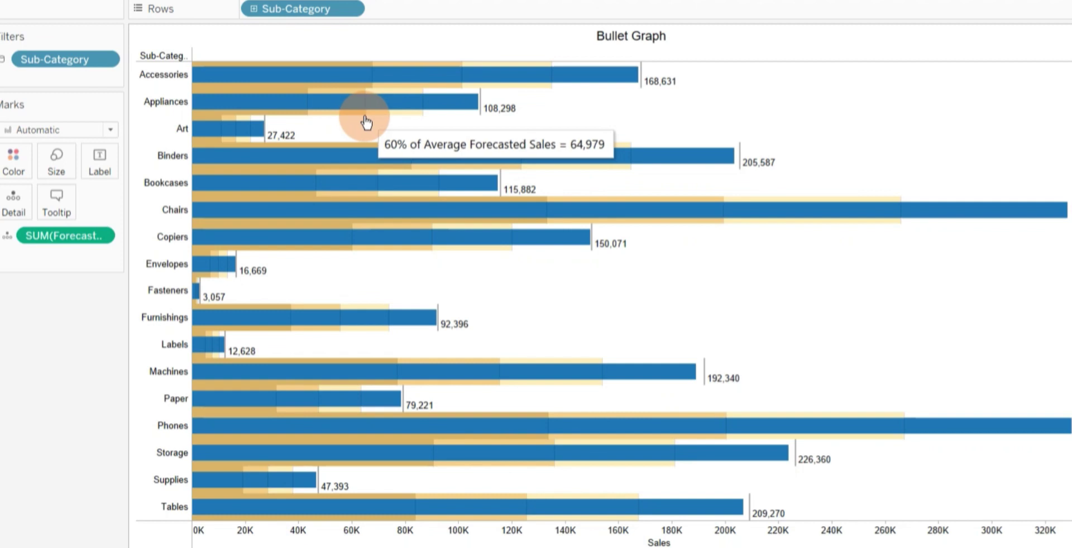
mouse_move(422, 122)
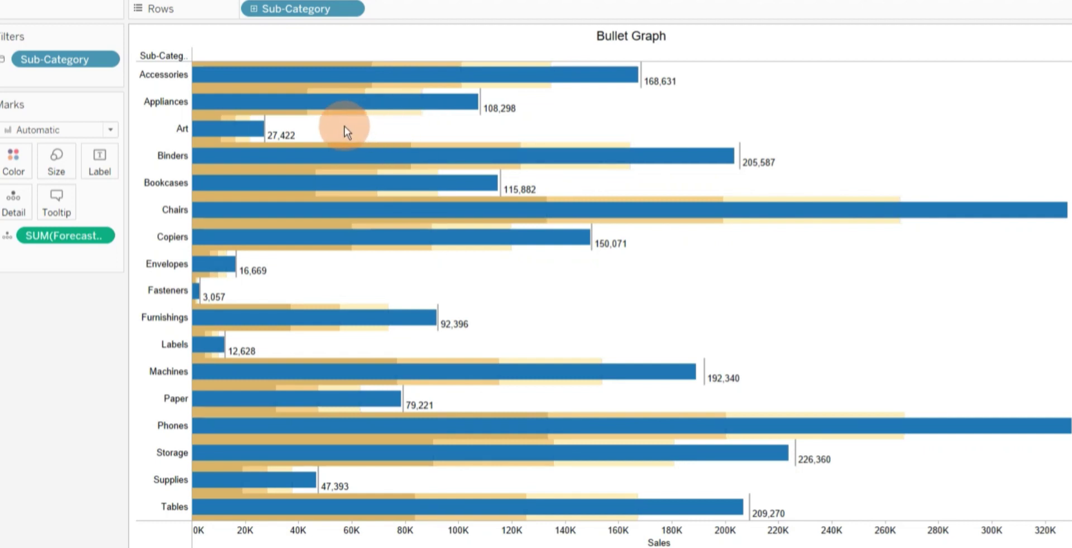
mouse_move(303, 124)
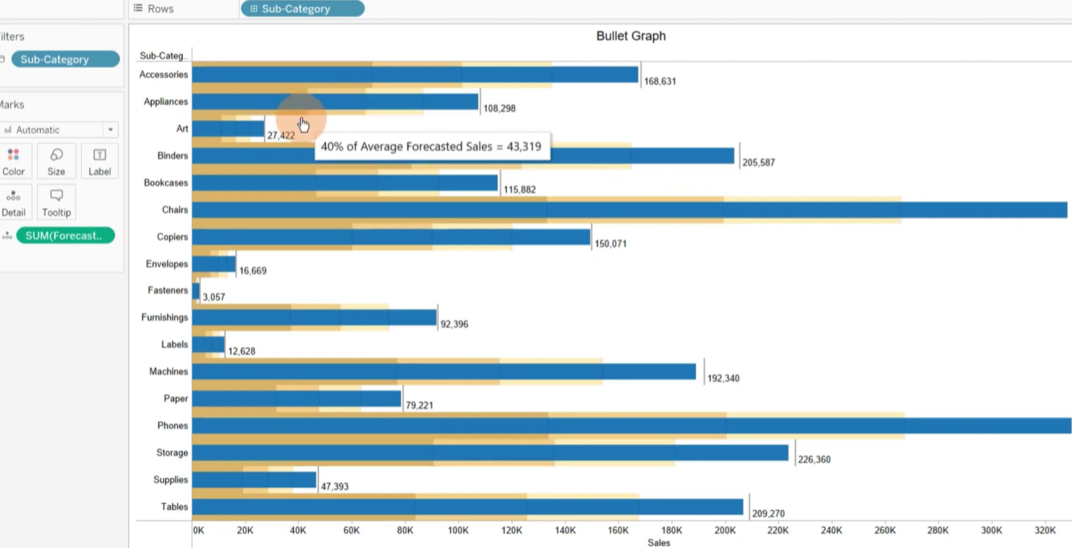
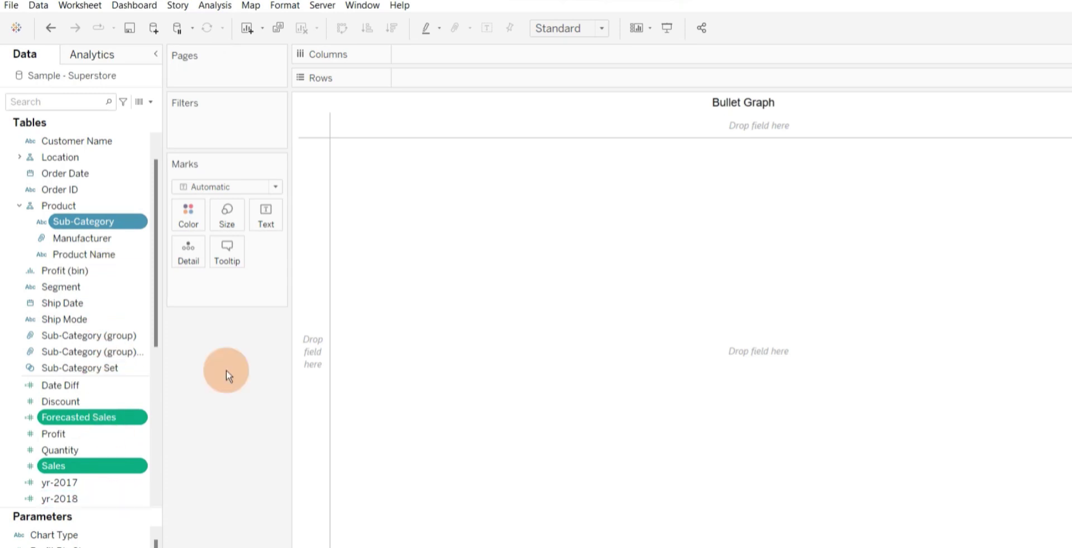
Step: Generate a bullet graph from Sub-Category, Forecasted Sales and Sales with Show Me, and hide the chart suggestions
left_click(60, 385, "ctrl")
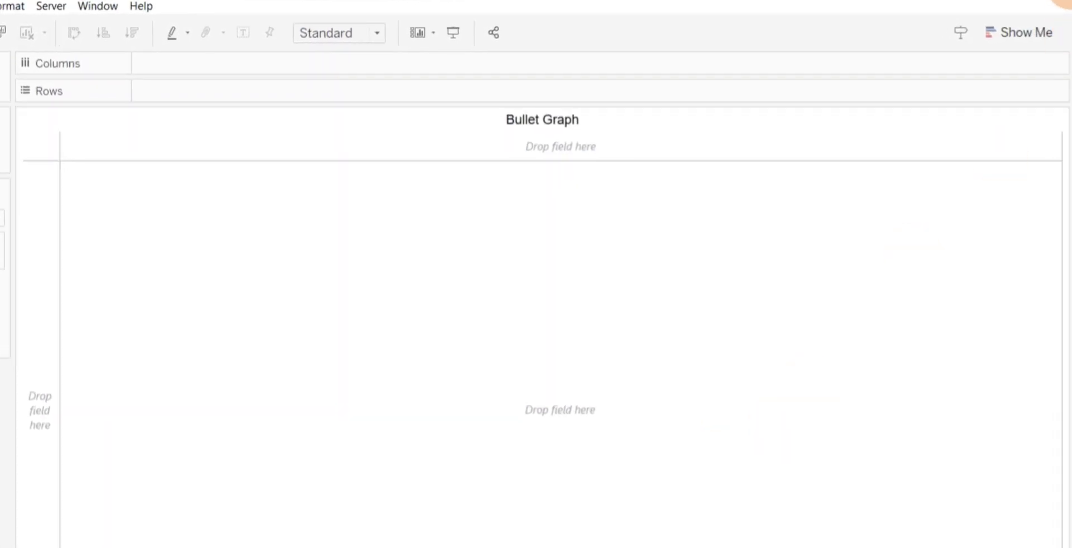
left_click(1029, 31)
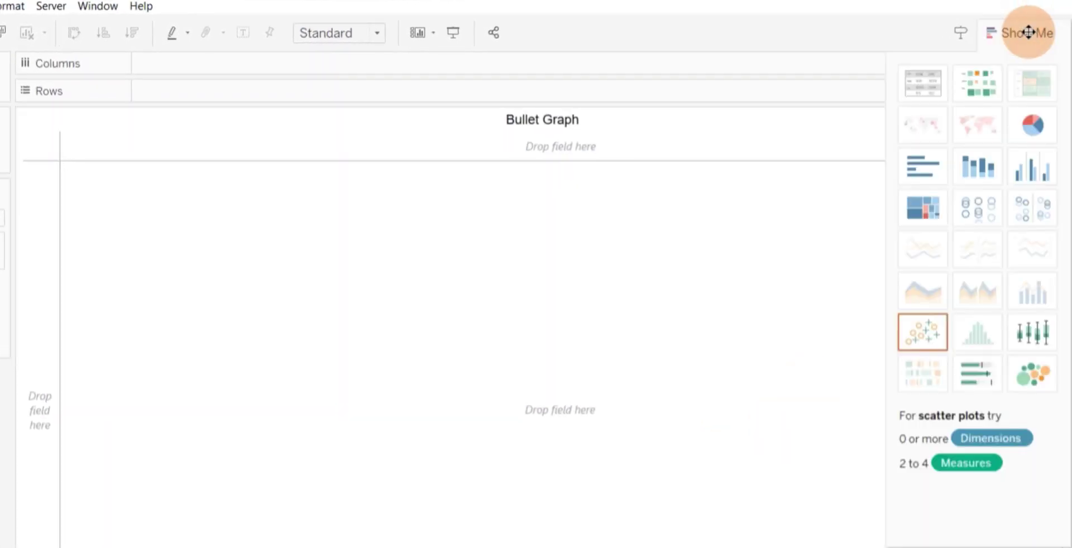
mouse_move(974, 373)
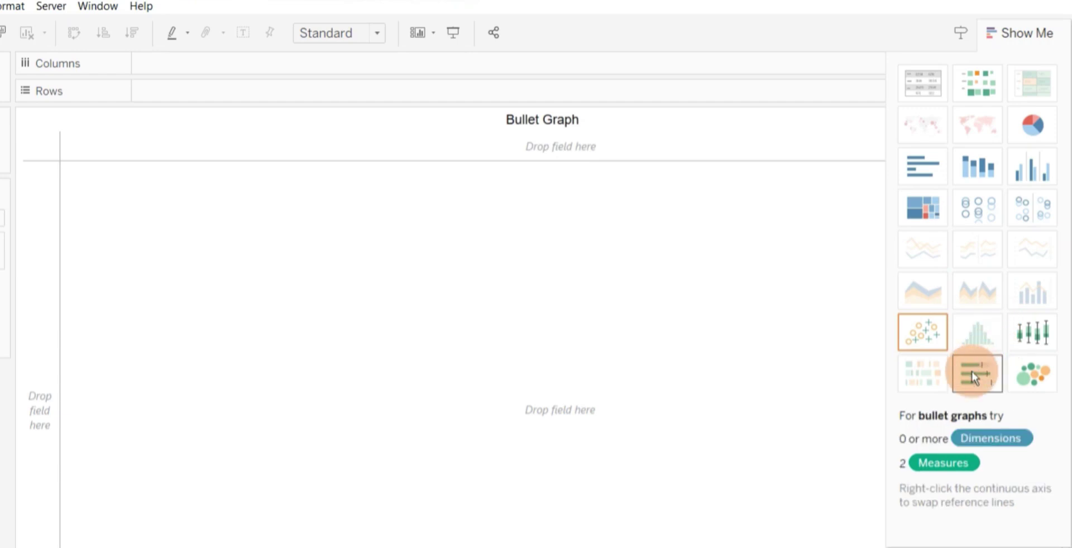
left_click(972, 372)
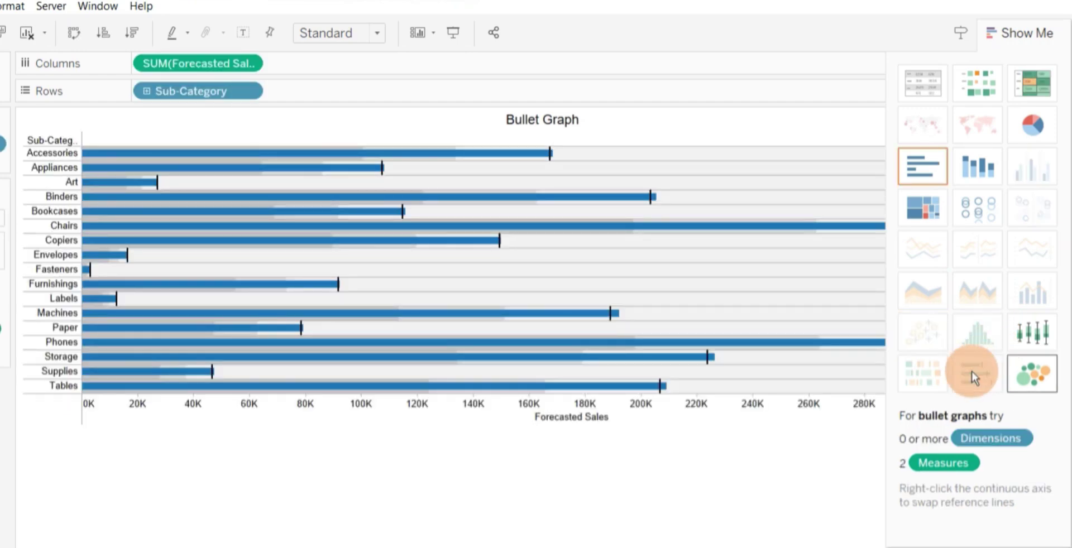
left_click(1023, 32)
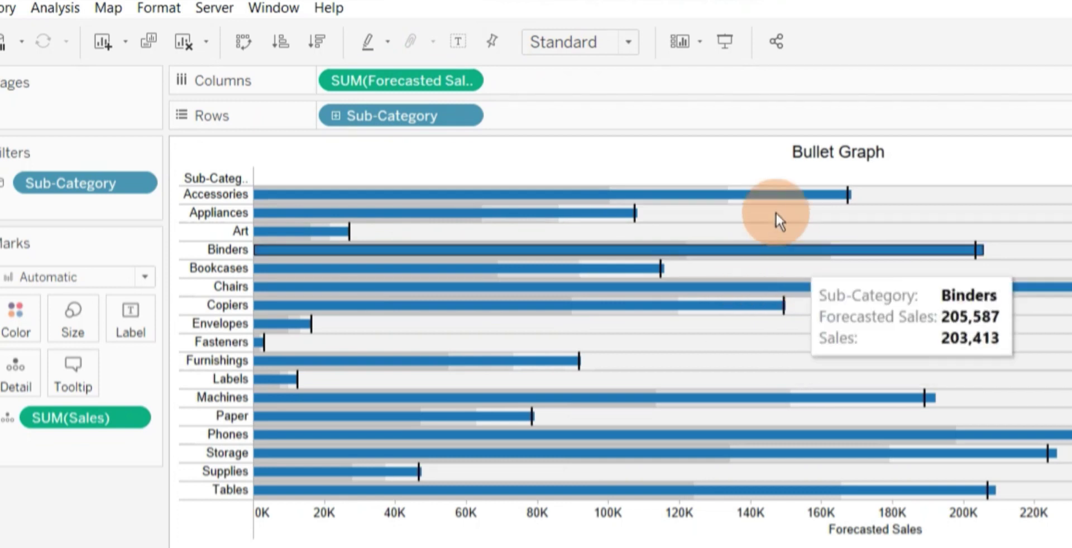
Step: Compare Sales with Forecasted Sales on the Binders, Accessories and Furnishings bars, and fit the generated graph to the entire view
mouse_move(695, 201)
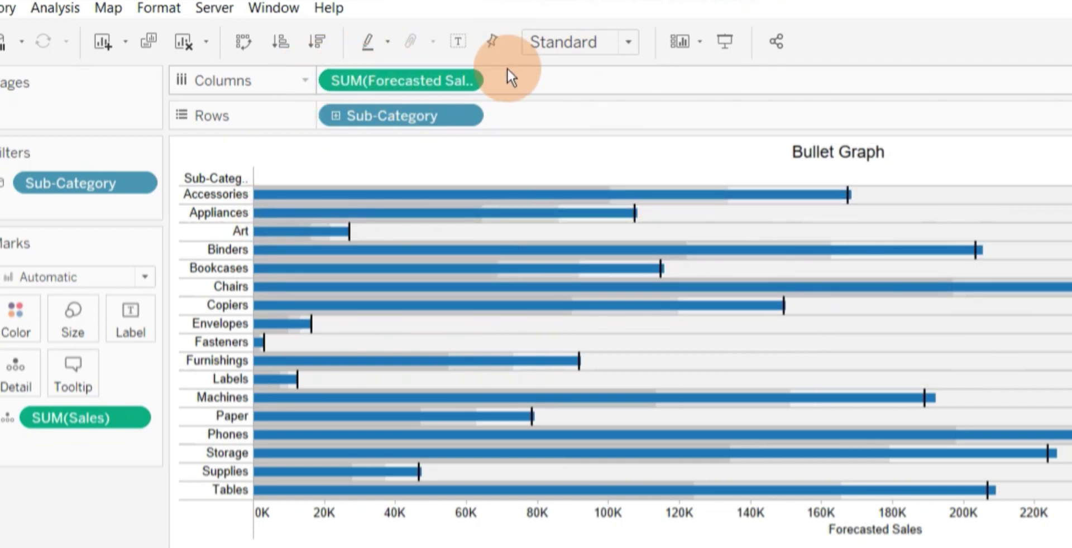
mouse_move(318, 329)
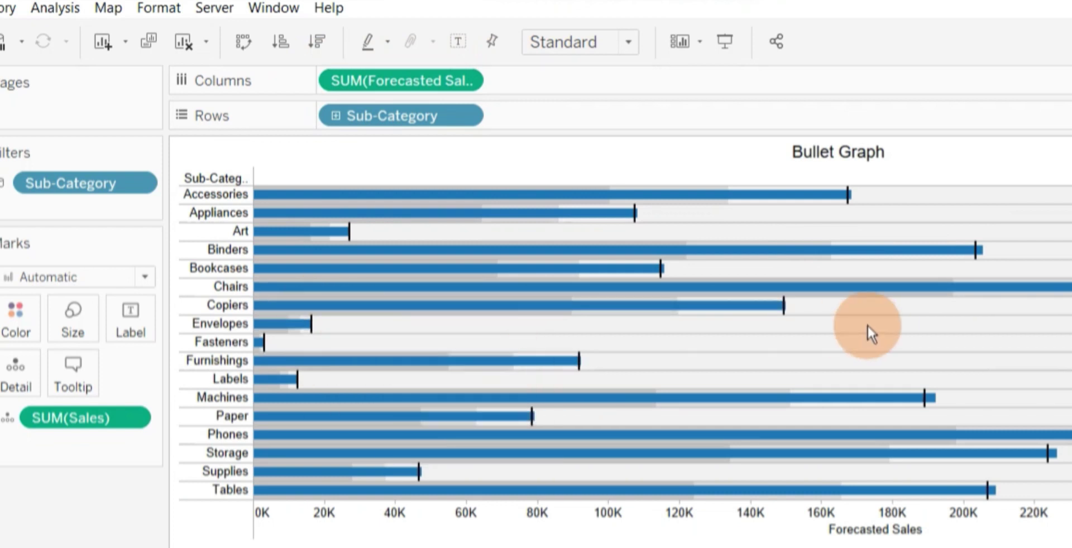
mouse_move(986, 251)
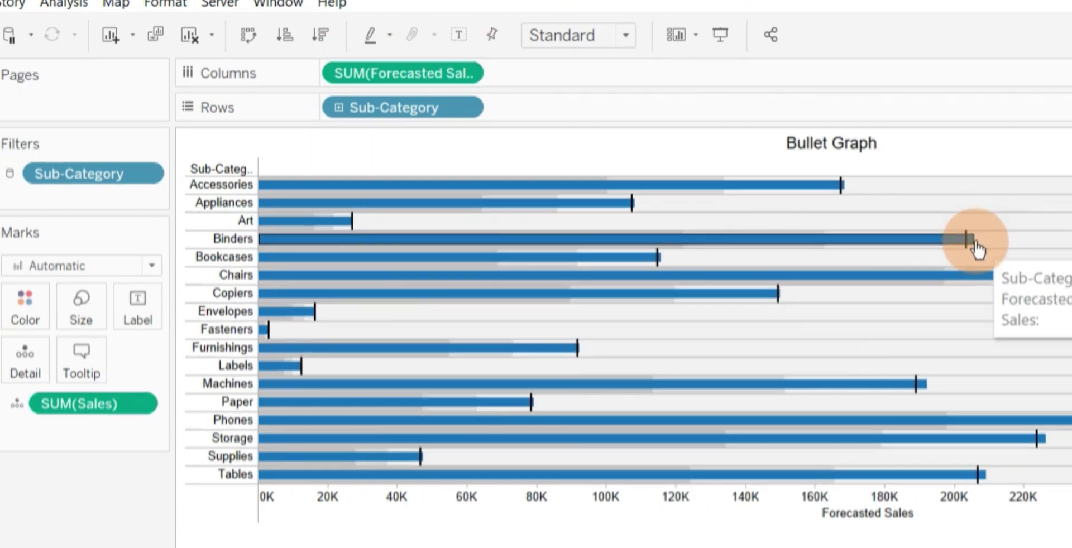
mouse_move(827, 191)
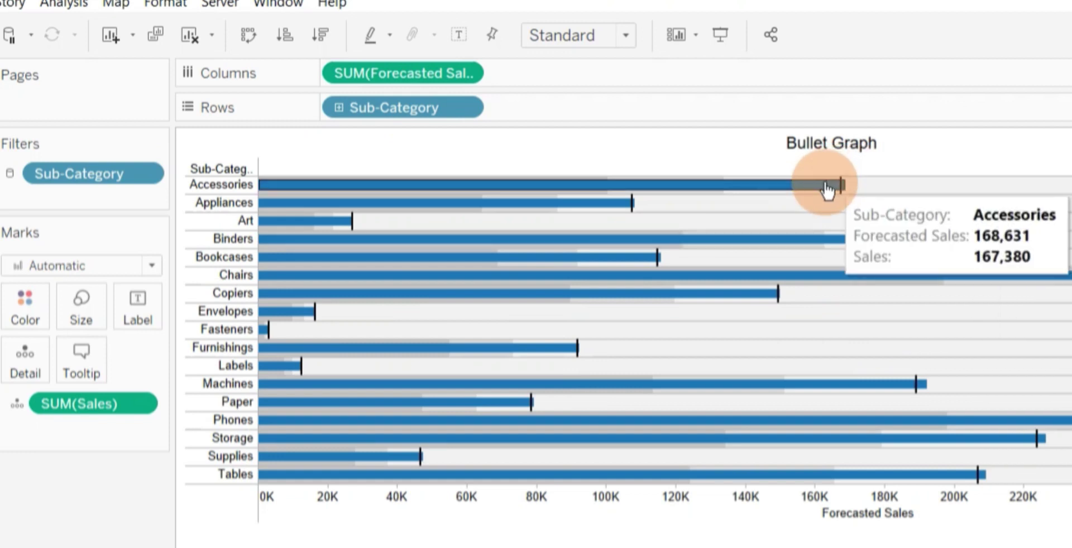
mouse_move(581, 351)
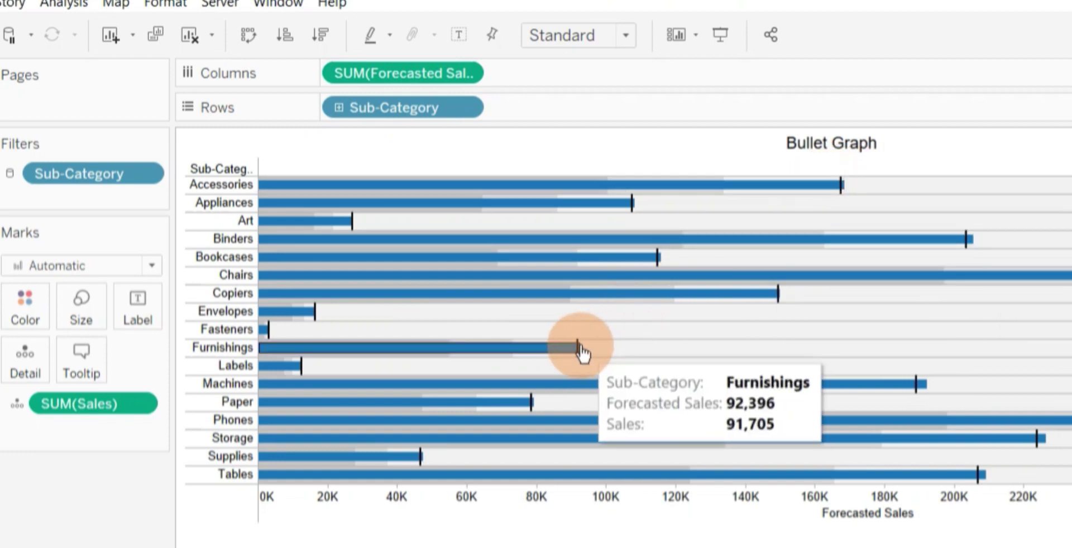
left_click(614, 36)
left_click(616, 116)
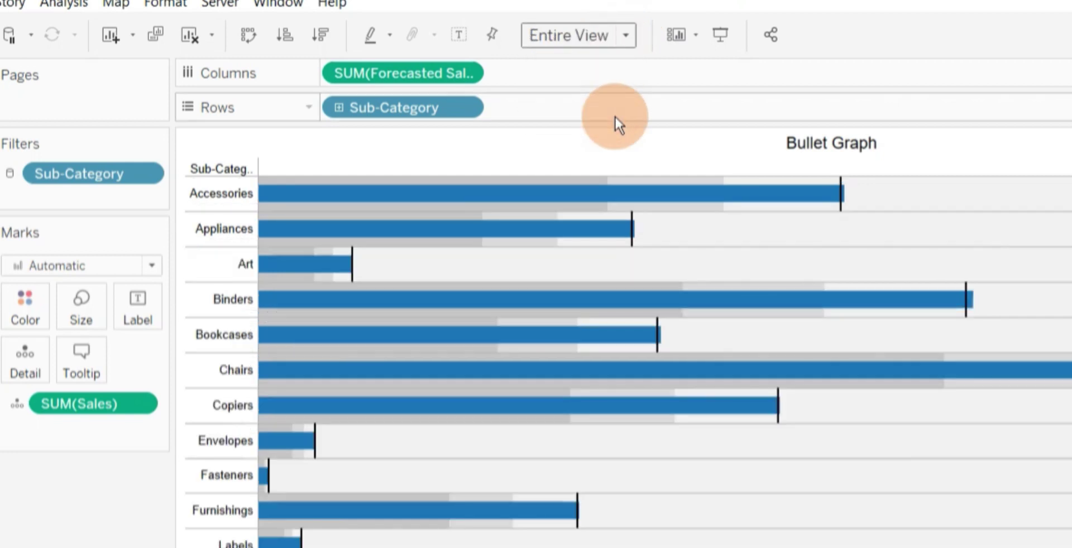